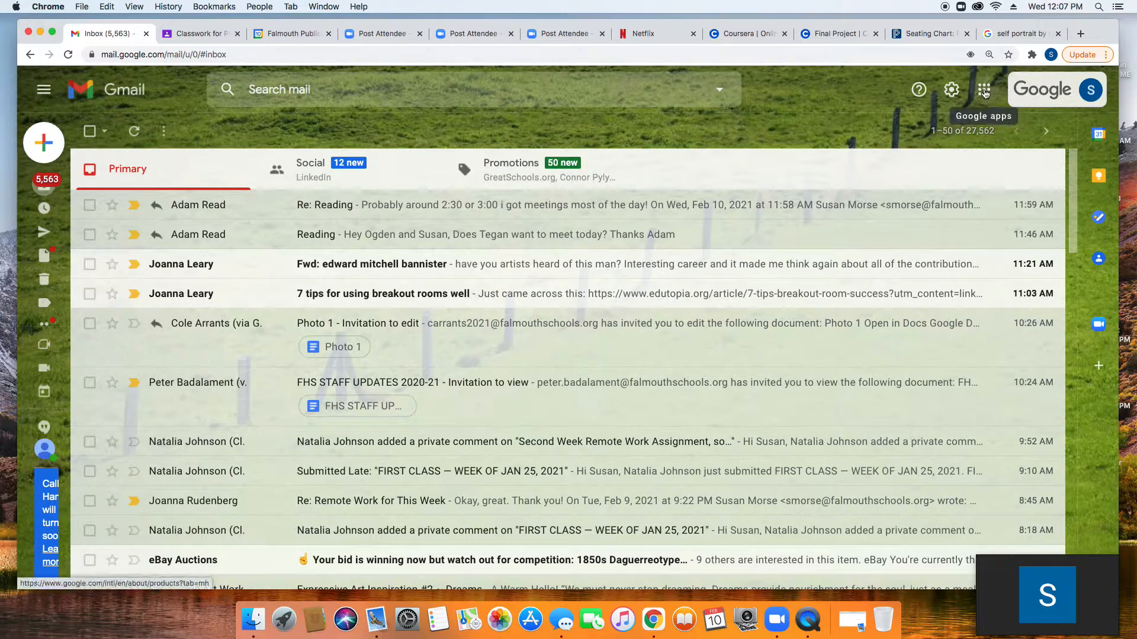
# Step: Move Contacts after Forms in Gmail's Google apps launcher, then launch Google Sites
pyautogui.click(984, 92)
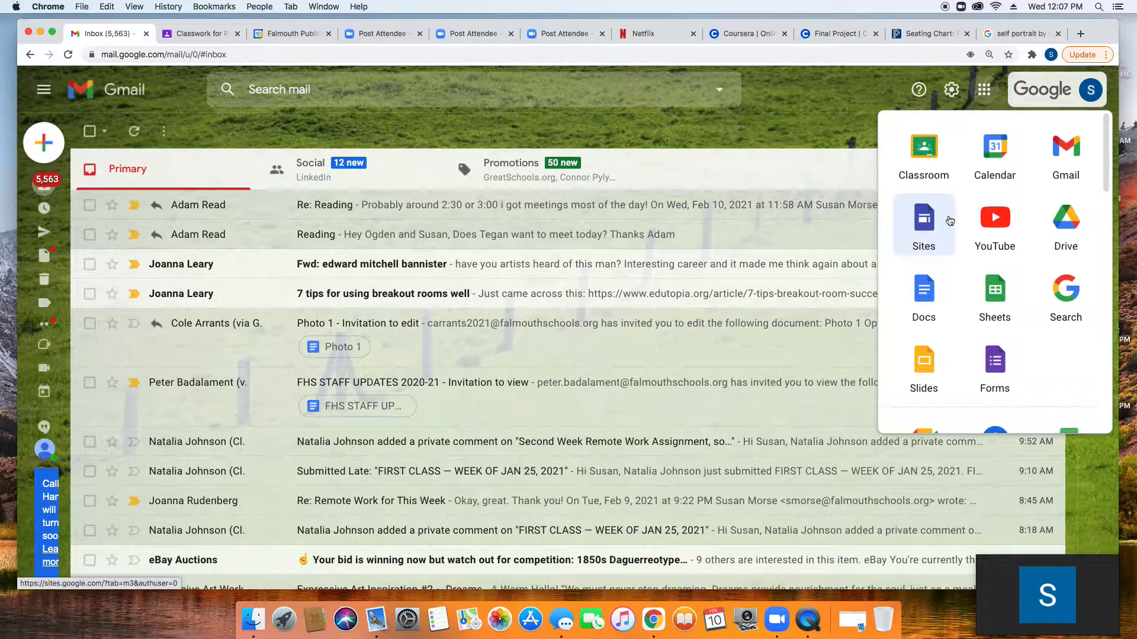
pyautogui.scroll(-5, 950, 237)
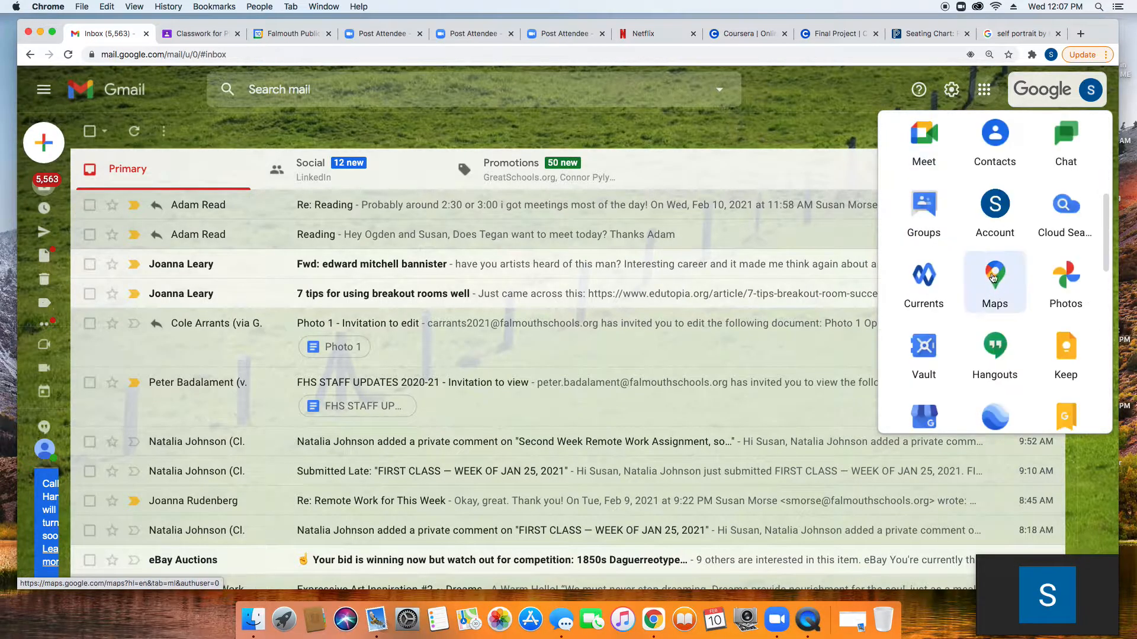
pyautogui.scroll(5, 982, 297)
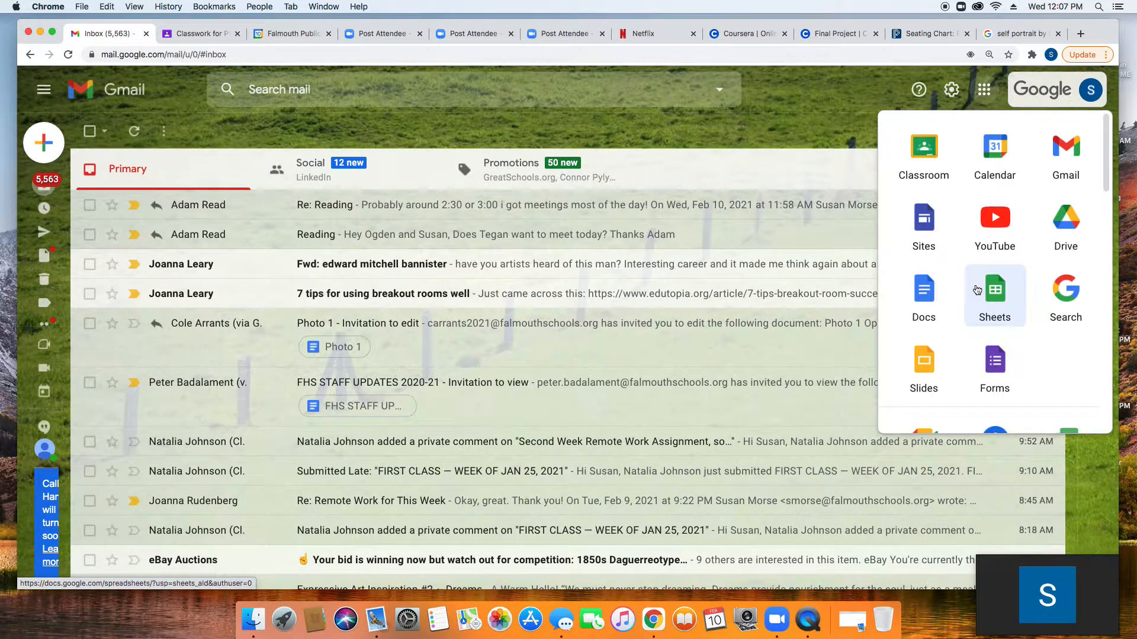
pyautogui.scroll(-2, 976, 290)
pyautogui.moveTo(1005, 390); pyautogui.dragTo(1069, 307)
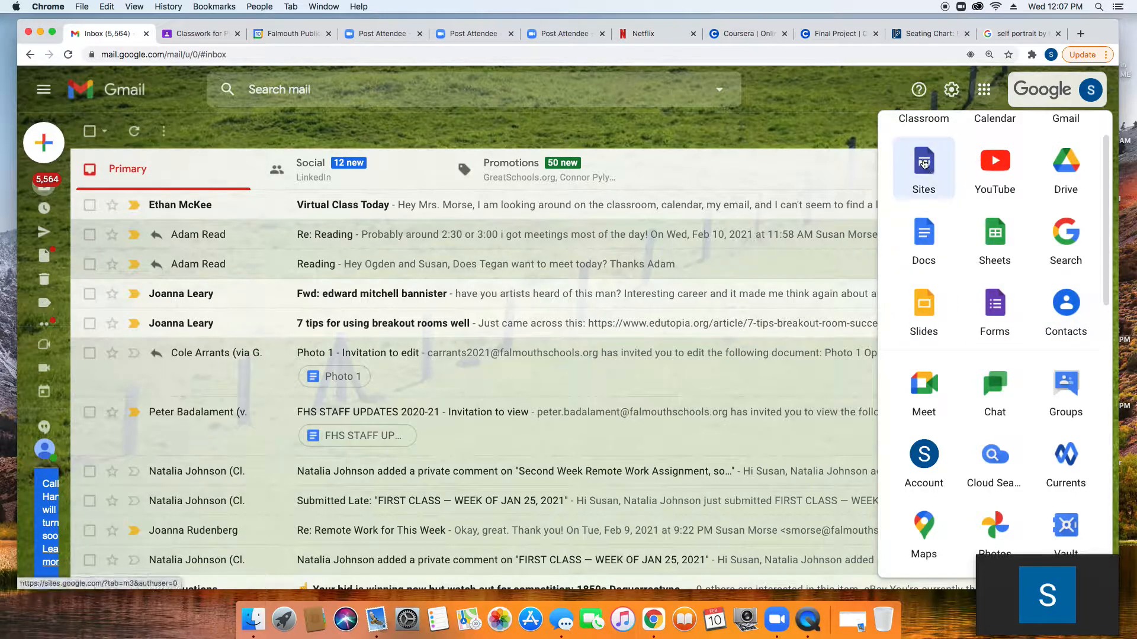
pyautogui.click(925, 165)
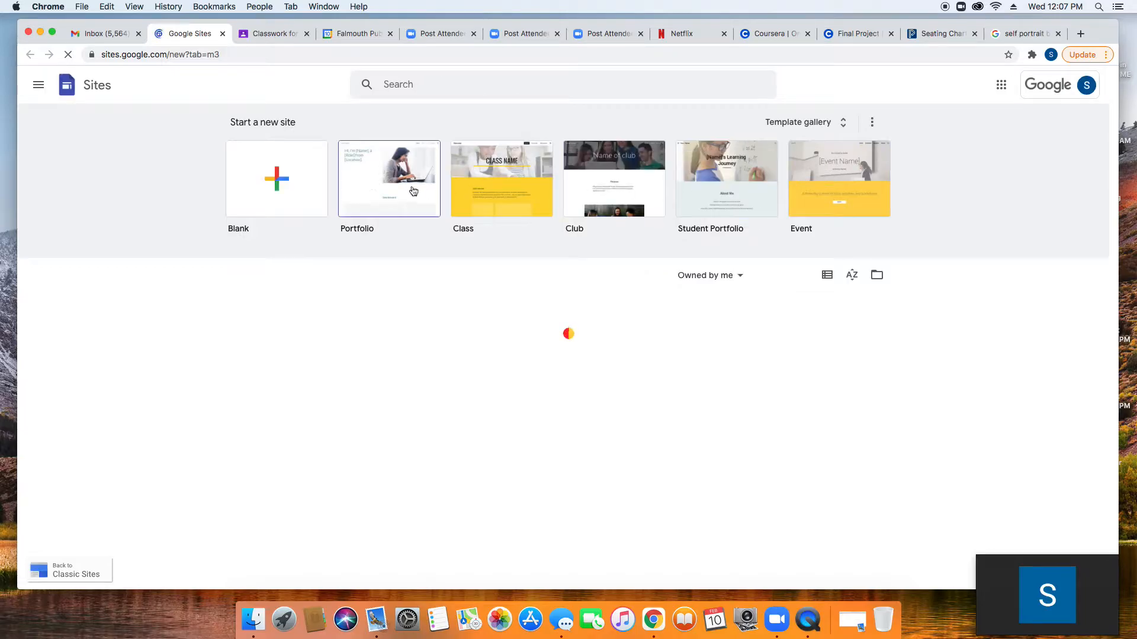
# Step: Create a new Blank site from the Sites home page
pyautogui.click(276, 180)
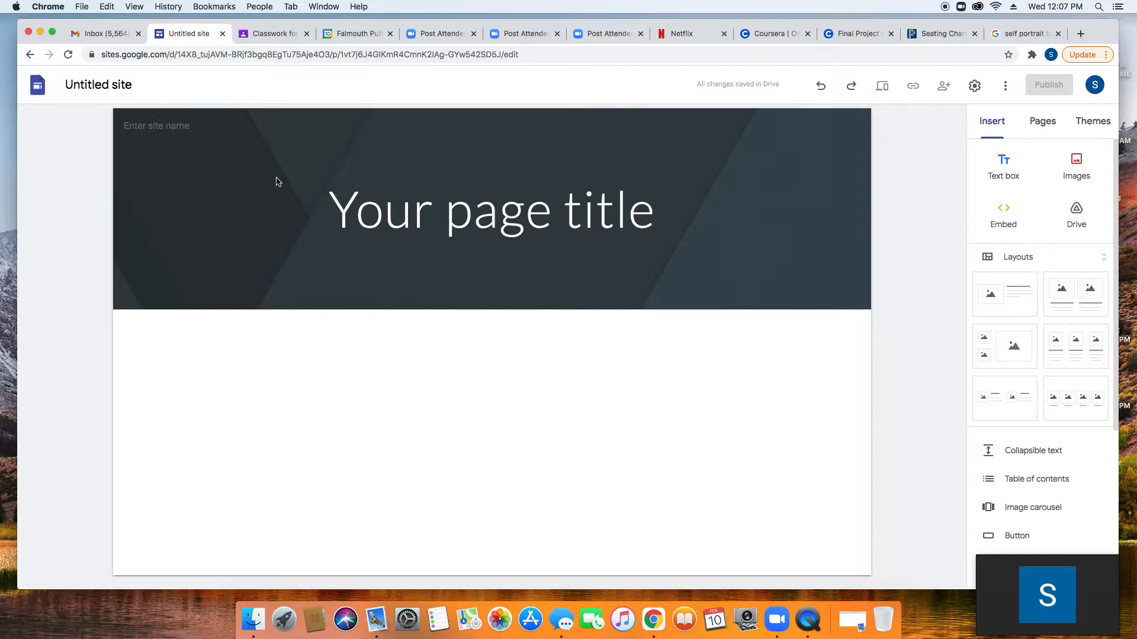
# Step: Replace the 'Untitled site' name with 'Photo 2 SELM'
pyautogui.click(276, 181)
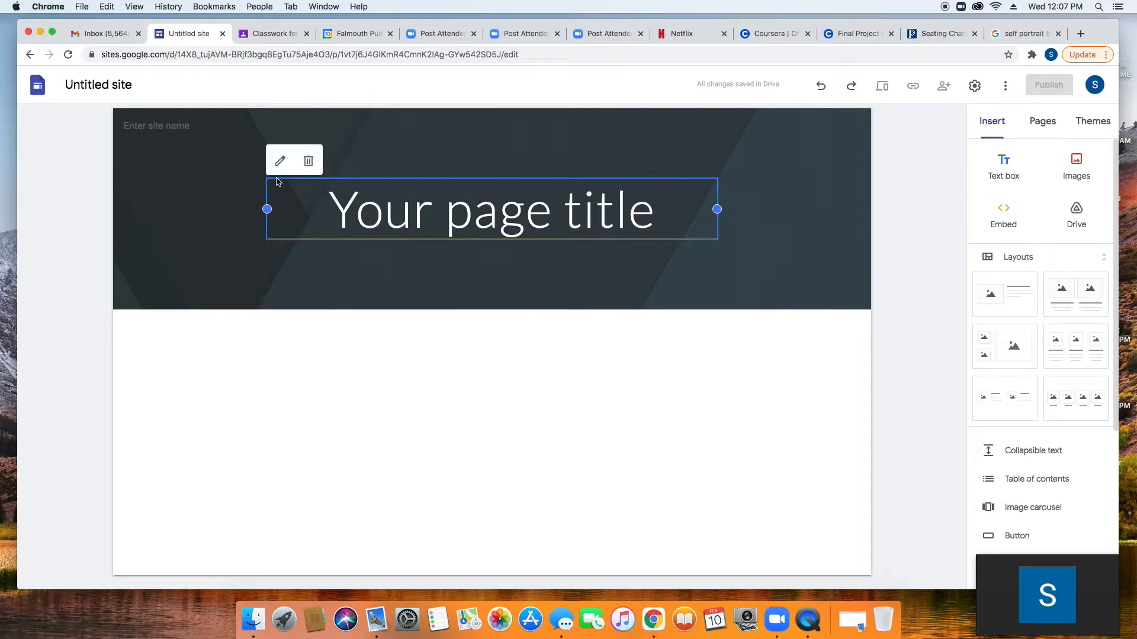
pyautogui.doubleClick(100, 84)
pyautogui.moveTo(133, 88); pyautogui.dragTo(61, 88)
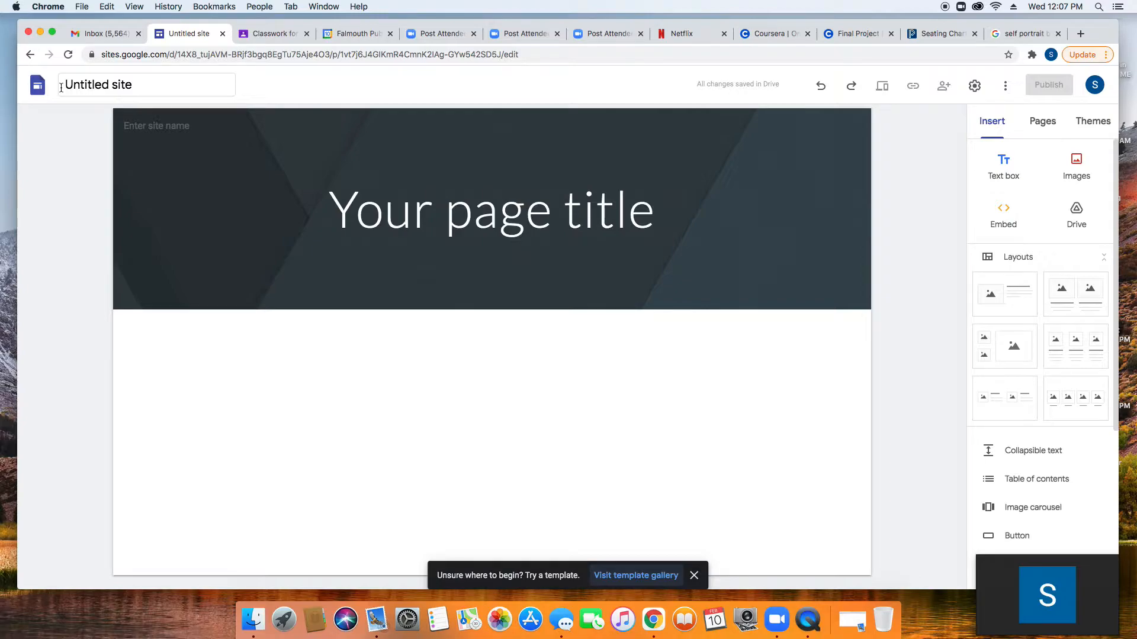
pyautogui.click(107, 90)
pyautogui.press('Left')
pyautogui.write('Photo')
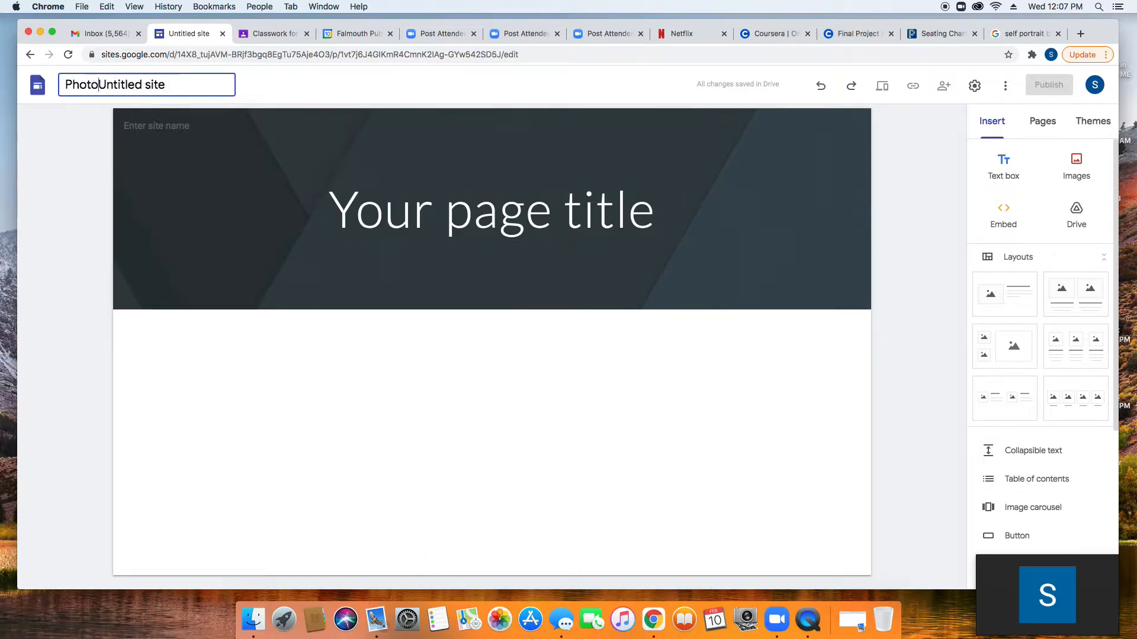
pyautogui.write(' 2')
pyautogui.write(' Morse')
pyautogui.press('BackSpace')
pyautogui.press('BackSpace')
pyautogui.press('BackSpace')
pyautogui.press('BackSpace')
pyautogui.press('BackSpace')
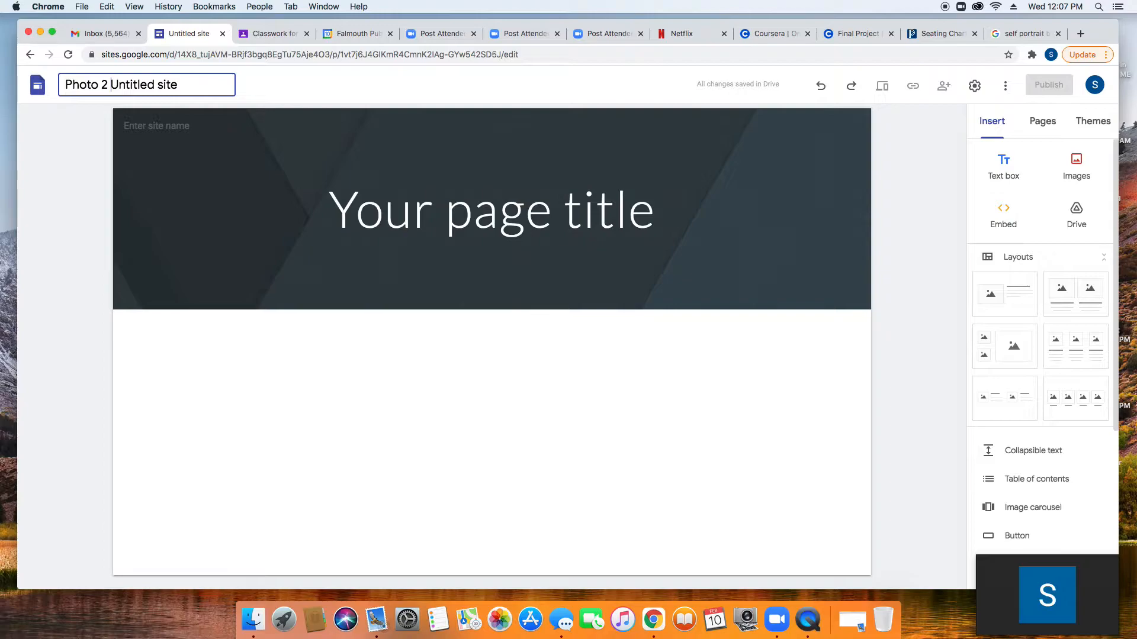
pyautogui.write('SELM')
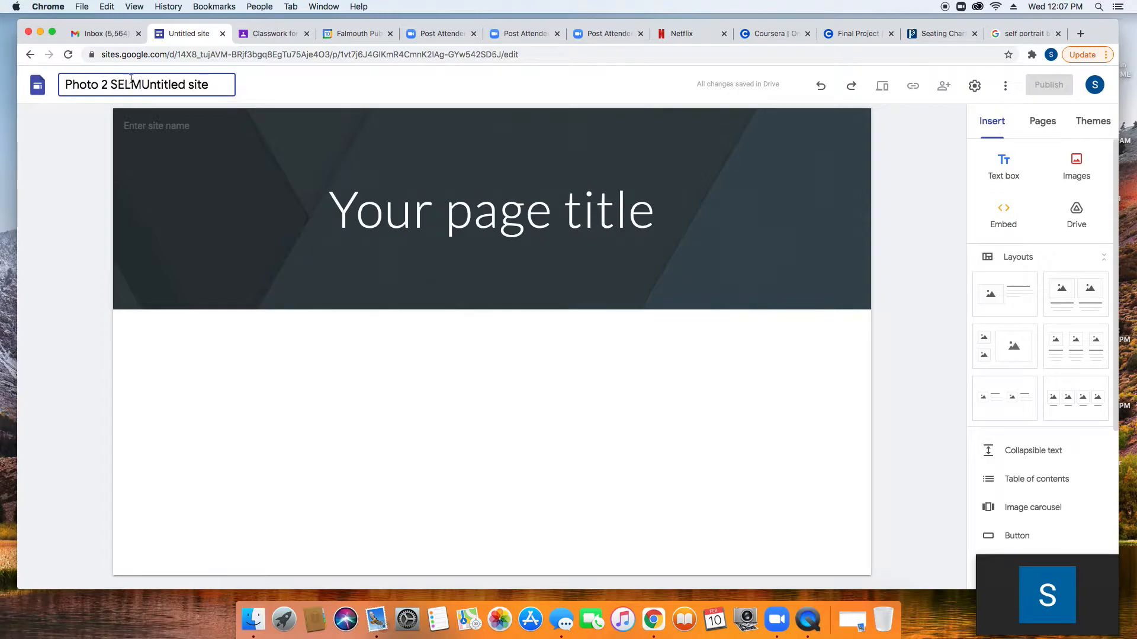
pyautogui.click(213, 84)
pyautogui.press('BackSpace')
pyautogui.press('BackSpace')
pyautogui.press('BackSpace')
pyautogui.press('BackSpace')
pyautogui.press('BackSpace')
pyautogui.press('BackSpace')
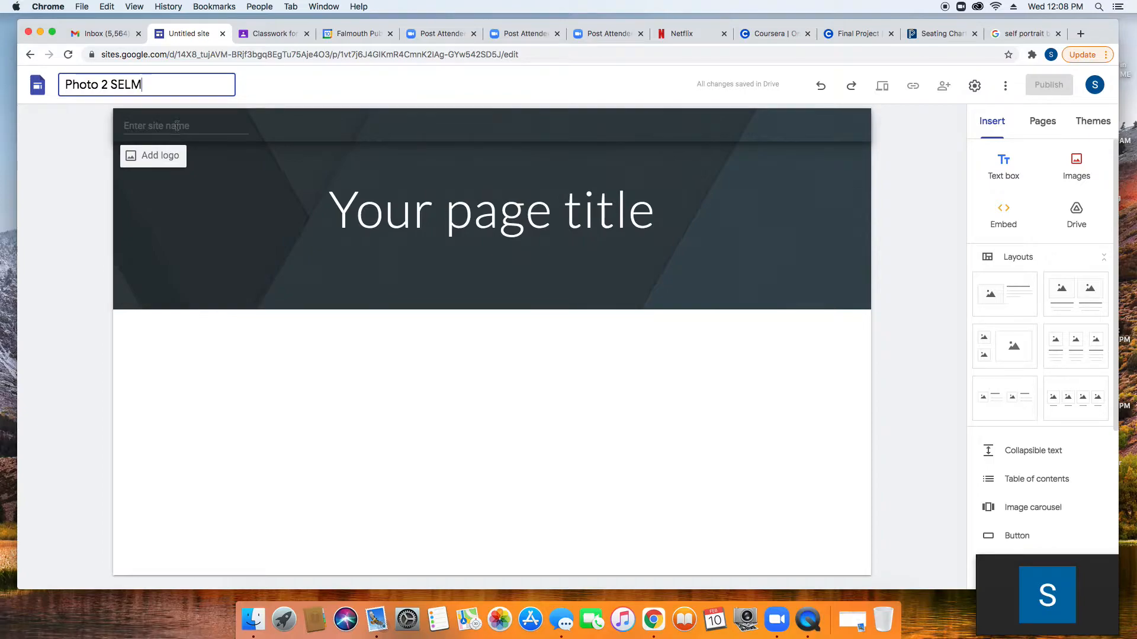
pyautogui.press('Return')
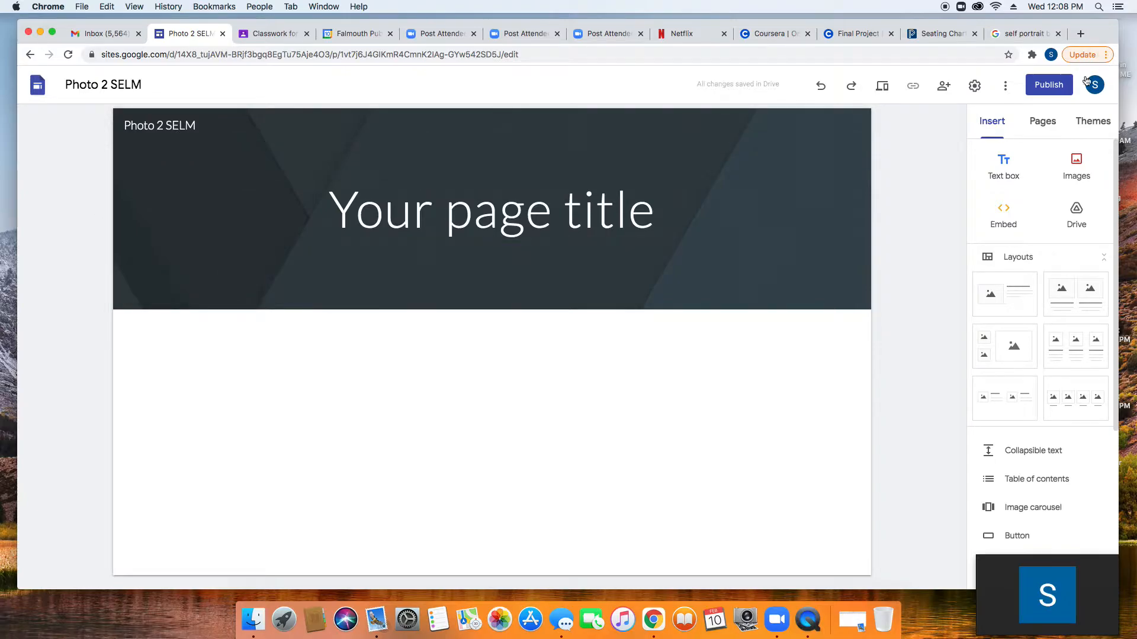
# Step: Publish the site at the web address photo-2-selm
pyautogui.click(1050, 87)
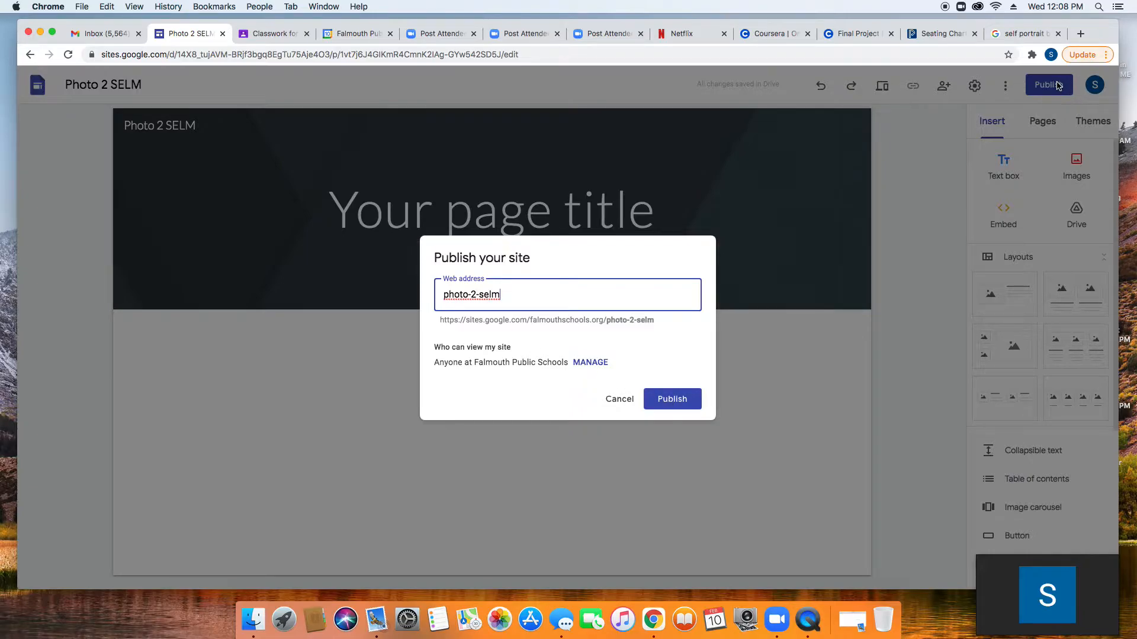
pyautogui.click(676, 402)
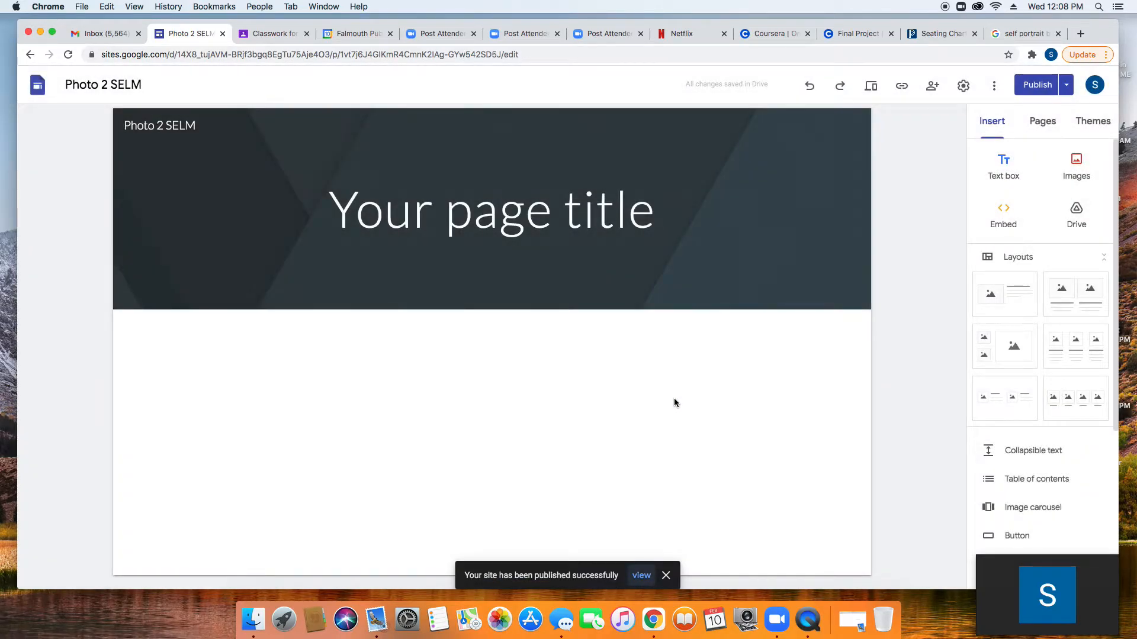
# Step: Add a school-account collaborator as a site editor without sending them a notification
pyautogui.click(933, 88)
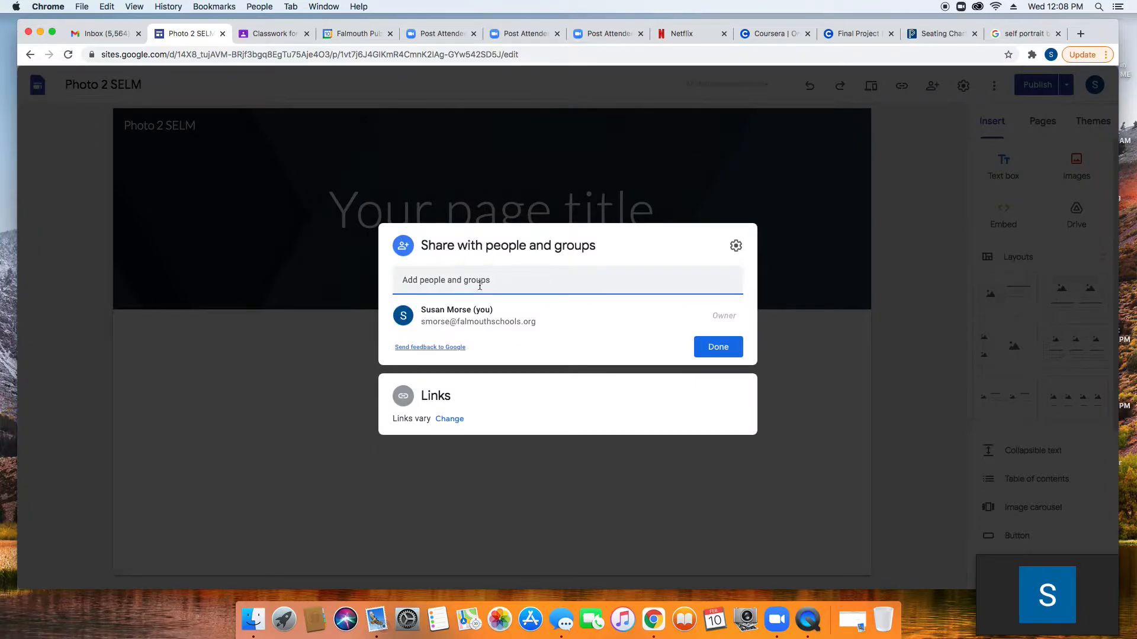
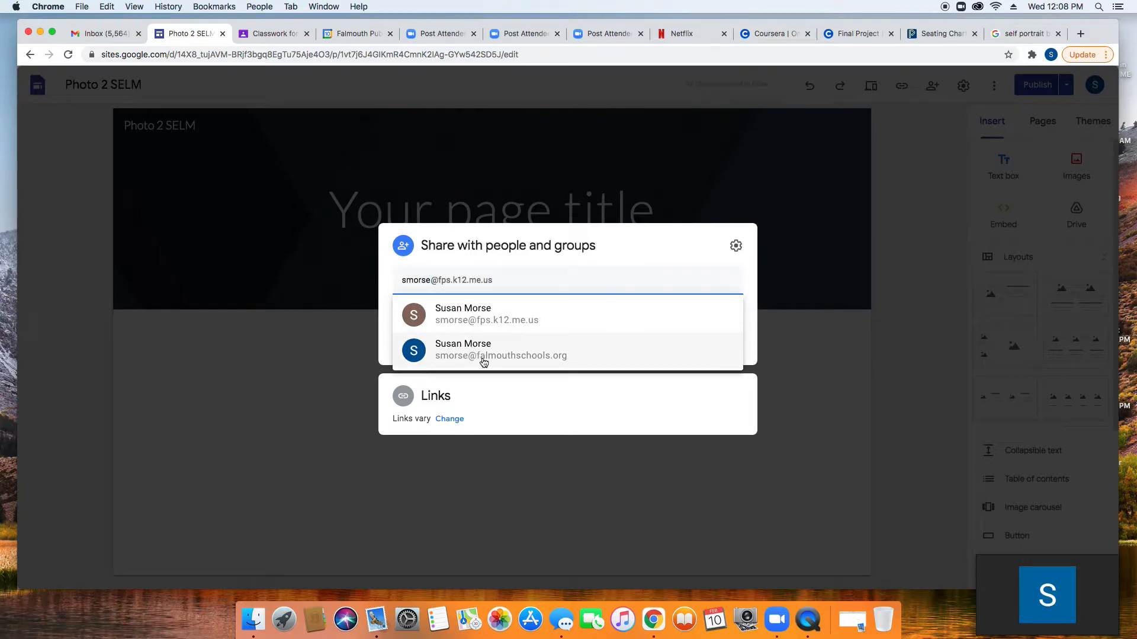
pyautogui.moveTo(482, 360)
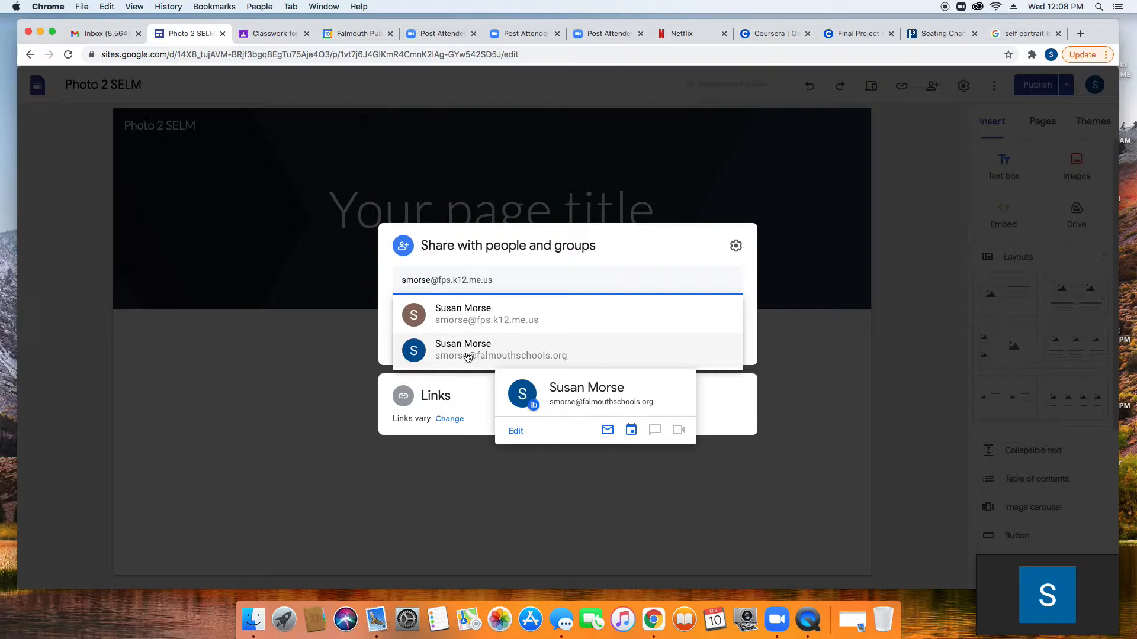
pyautogui.click(468, 354)
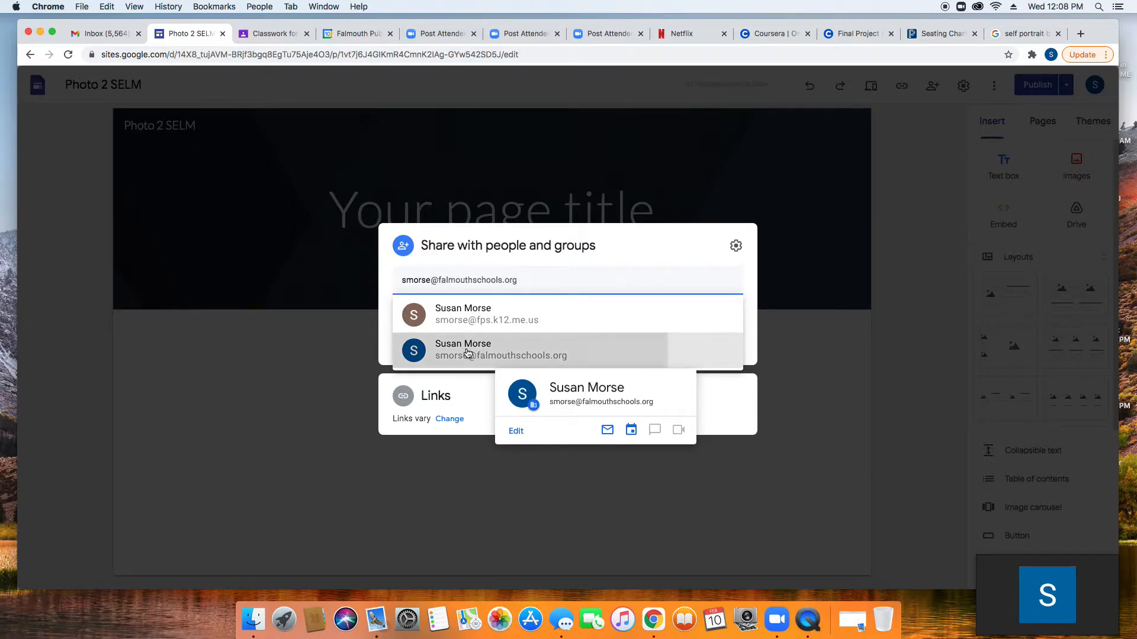
pyautogui.click(716, 427)
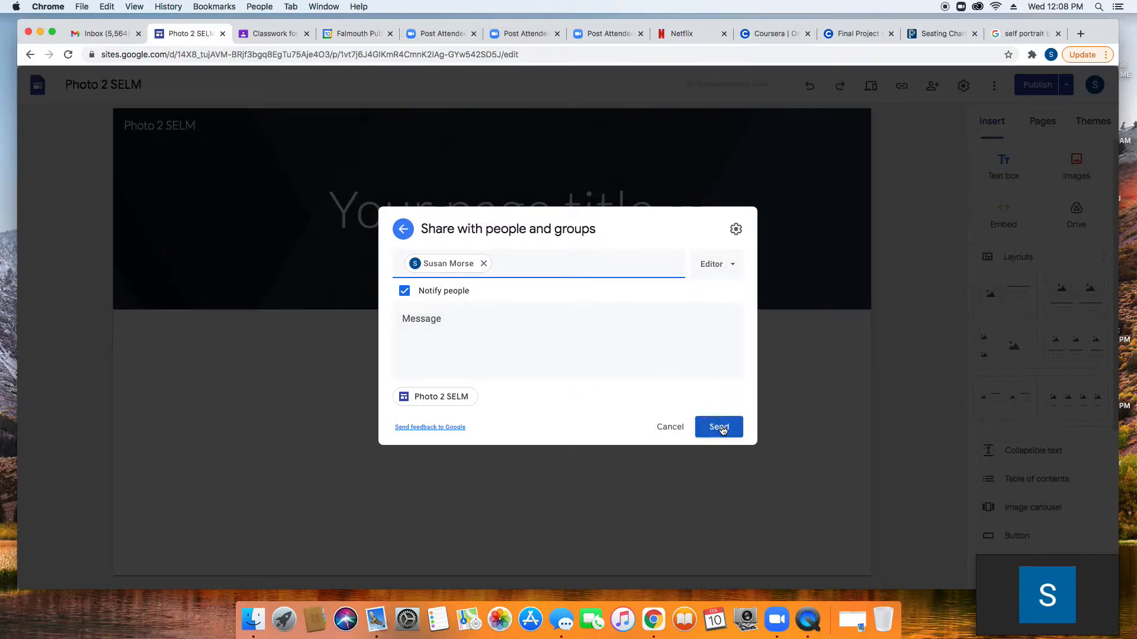
pyautogui.click(405, 292)
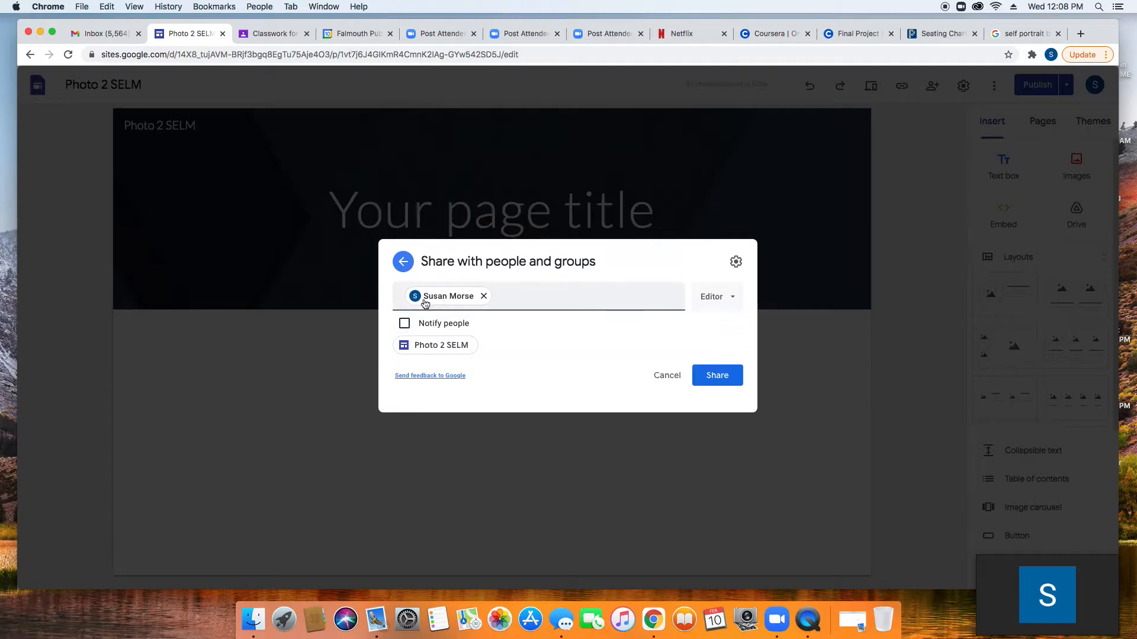
pyautogui.click(718, 385)
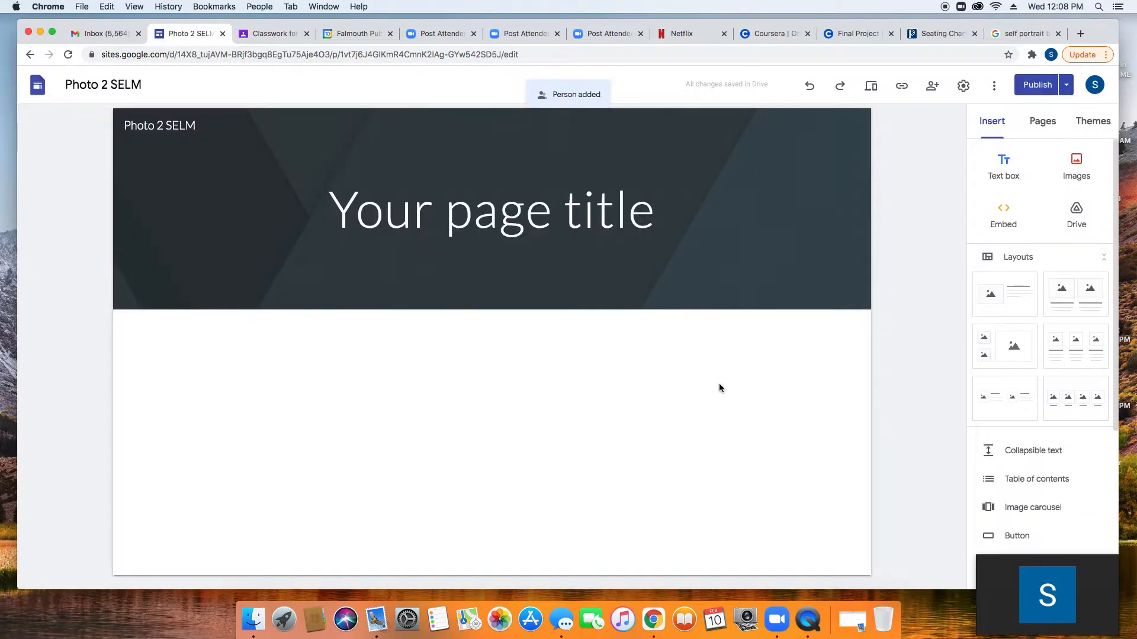
# Step: Change the 'Your page title' placeholder to 'Photo 2' plus the author's surname, then reselect it
pyautogui.click(494, 215)
pyautogui.tripleClick(495, 215)
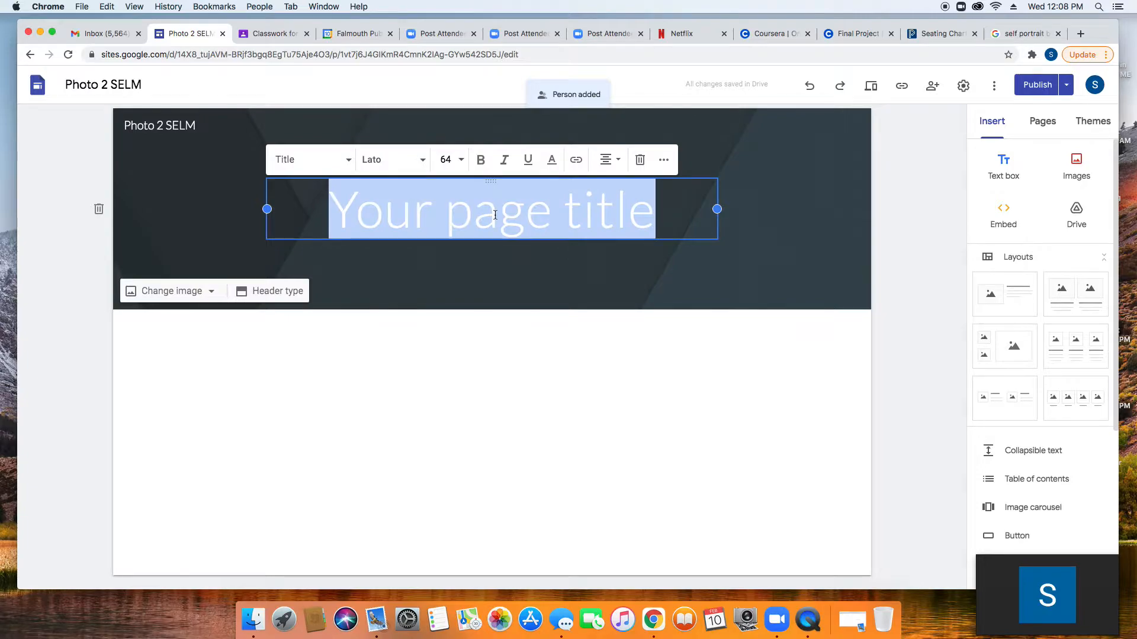
pyautogui.write('Photo 1')
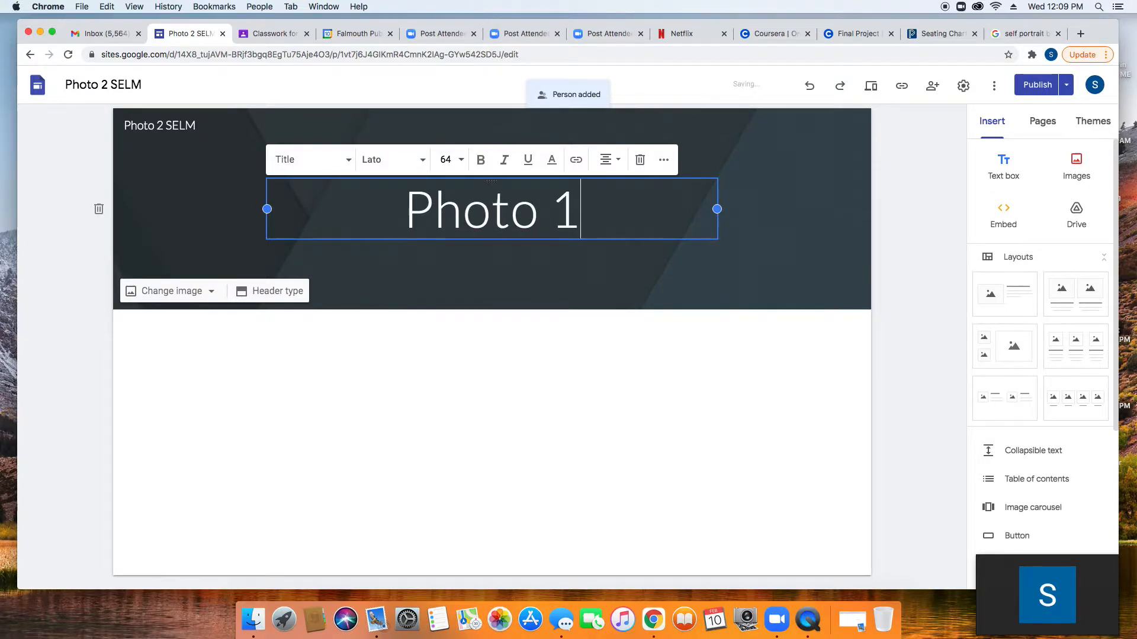
pyautogui.press('BackSpace')
pyautogui.write('2 Morse')
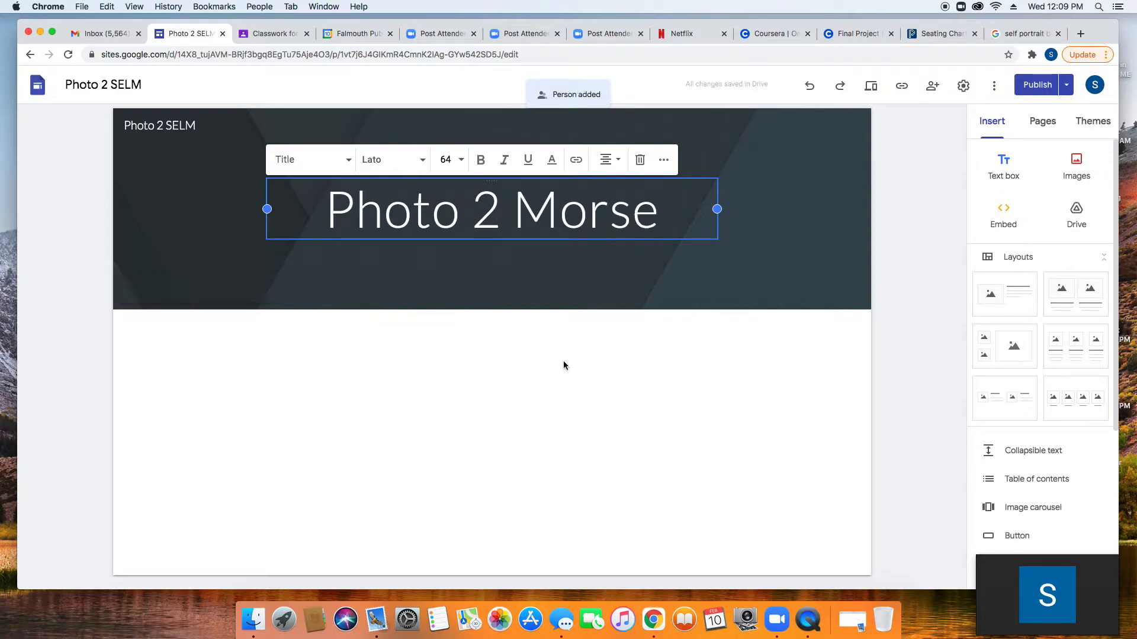
pyautogui.click(460, 360)
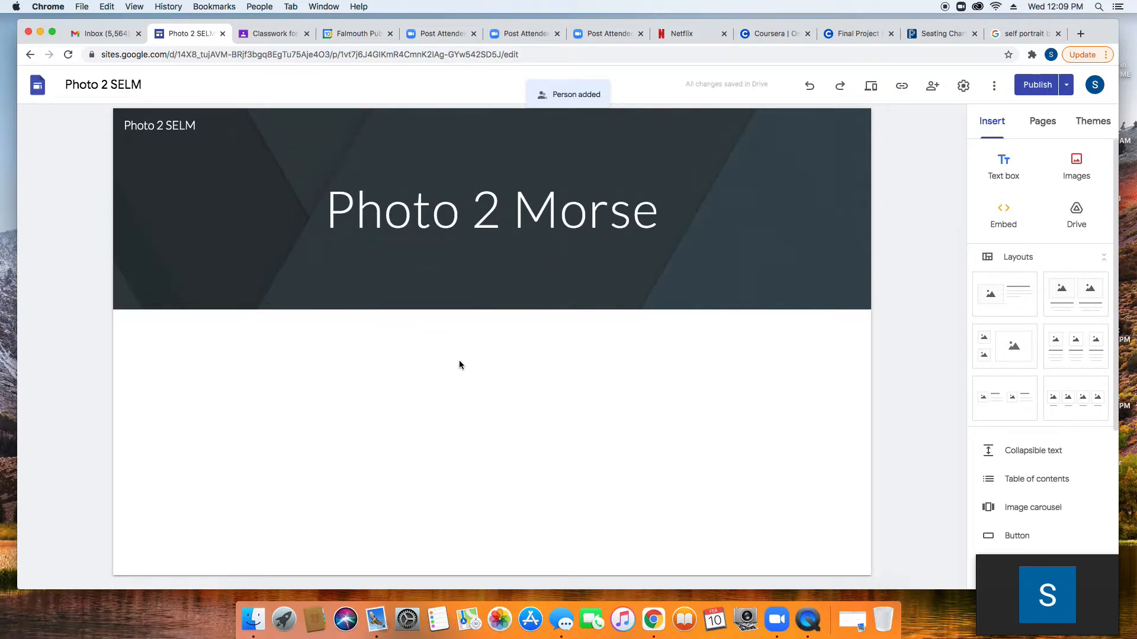
pyautogui.click(493, 216)
pyautogui.tripleClick(491, 212)
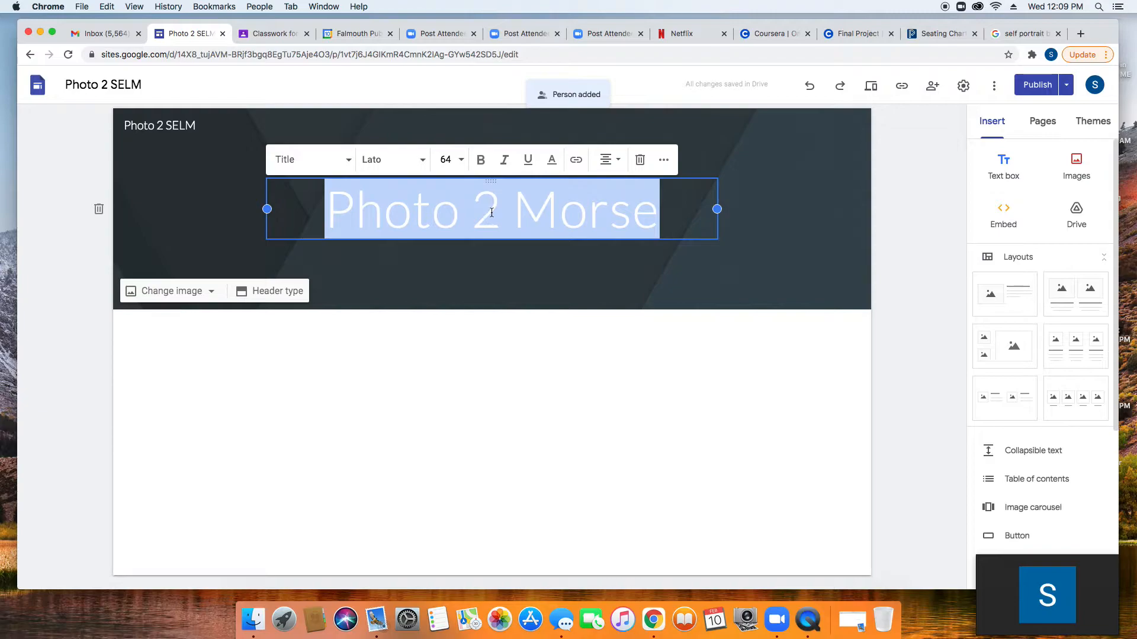
# Step: Format the title in Roboto Black, size 60, left-aligned, with its box widened to the left
pyautogui.click(420, 160)
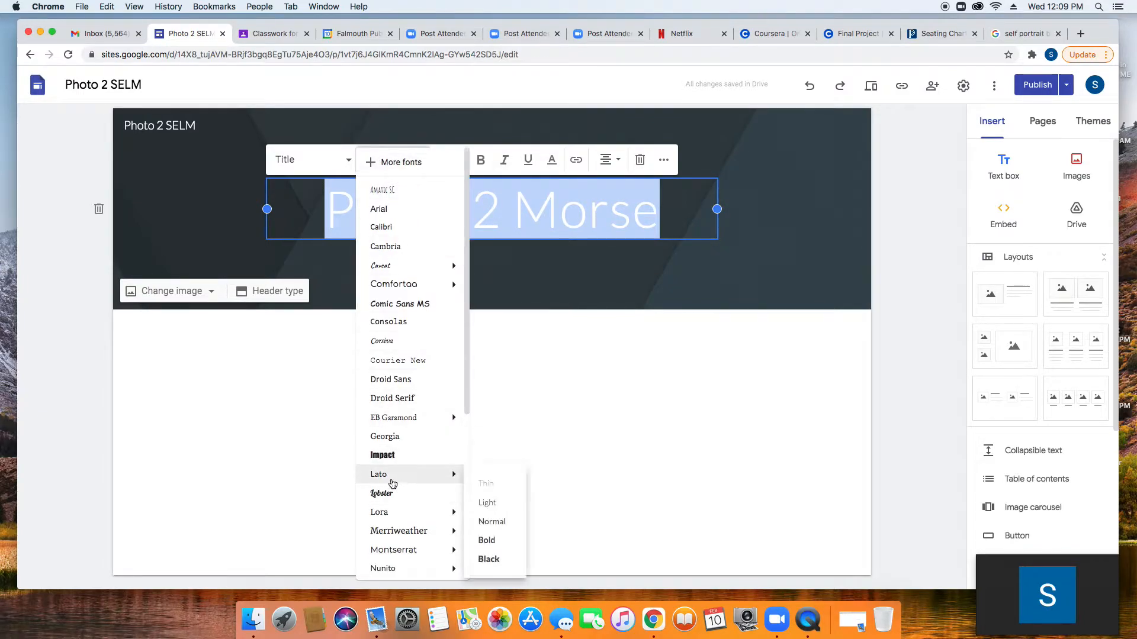
pyautogui.moveTo(397, 523)
pyautogui.scroll(-5, 396, 523)
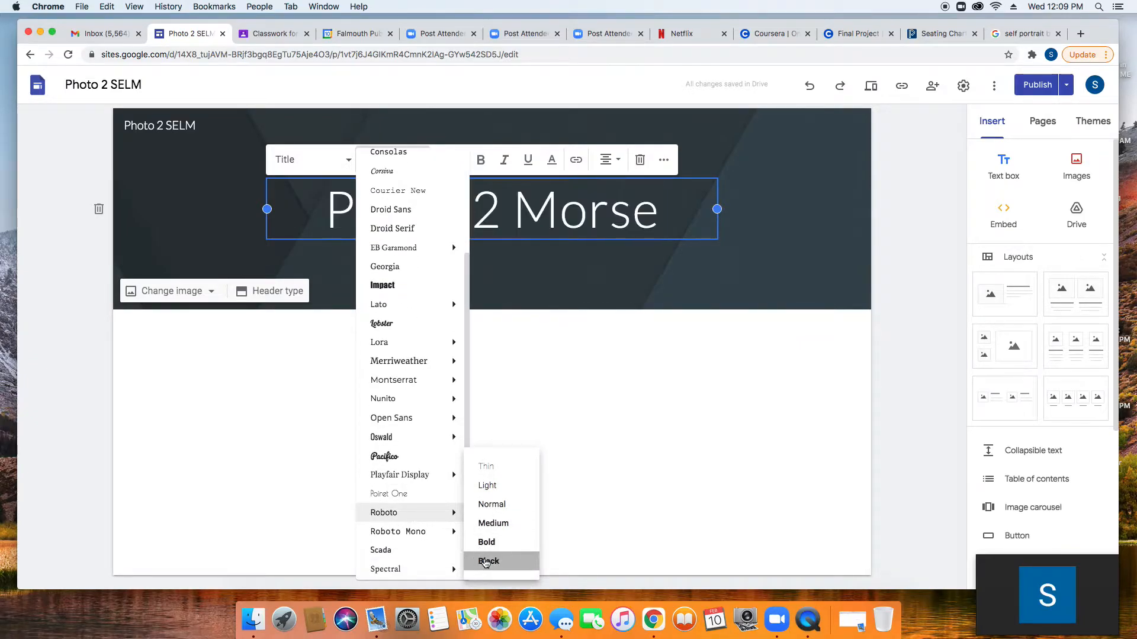
pyautogui.click(487, 561)
pyautogui.click(460, 159)
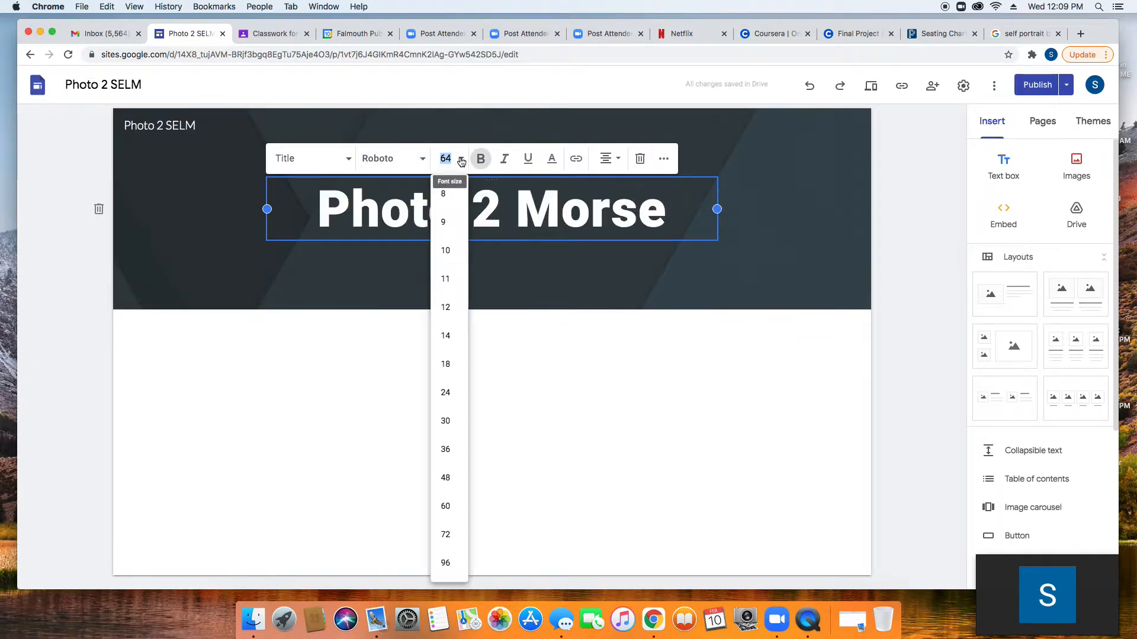
pyautogui.click(444, 506)
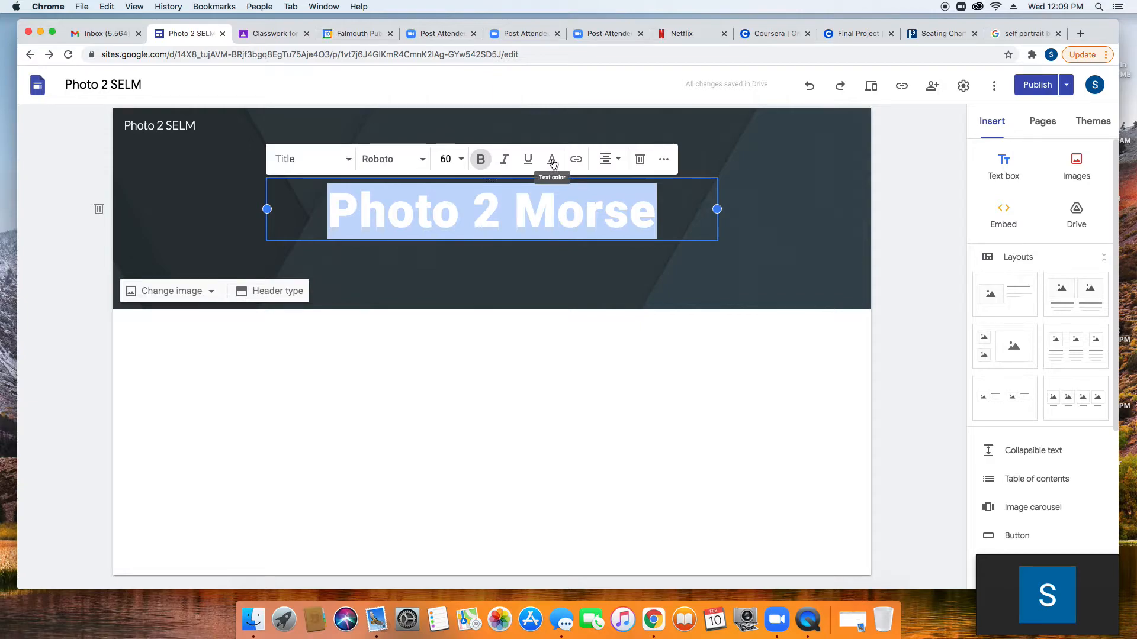
pyautogui.click(610, 158)
pyautogui.click(605, 165)
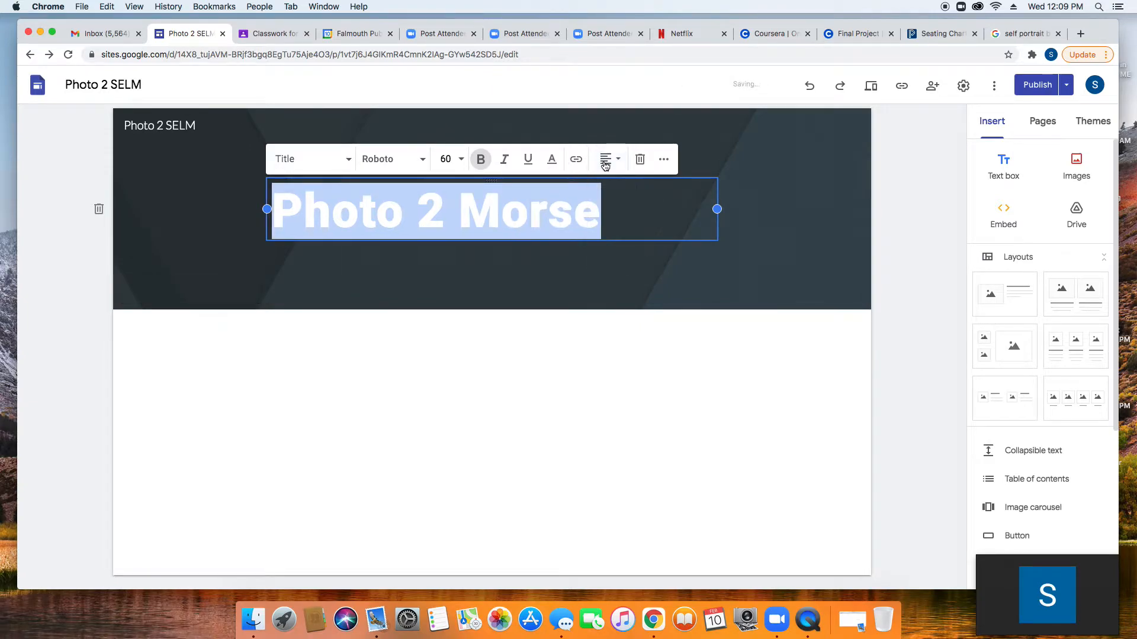
pyautogui.moveTo(267, 209); pyautogui.dragTo(145, 209)
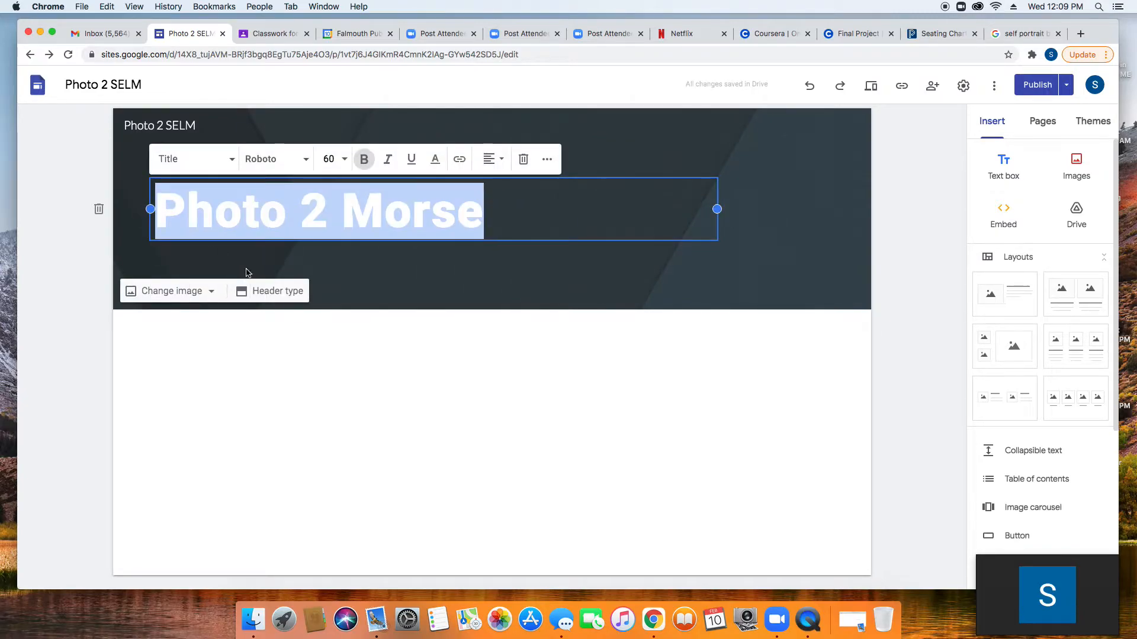
pyautogui.click(320, 367)
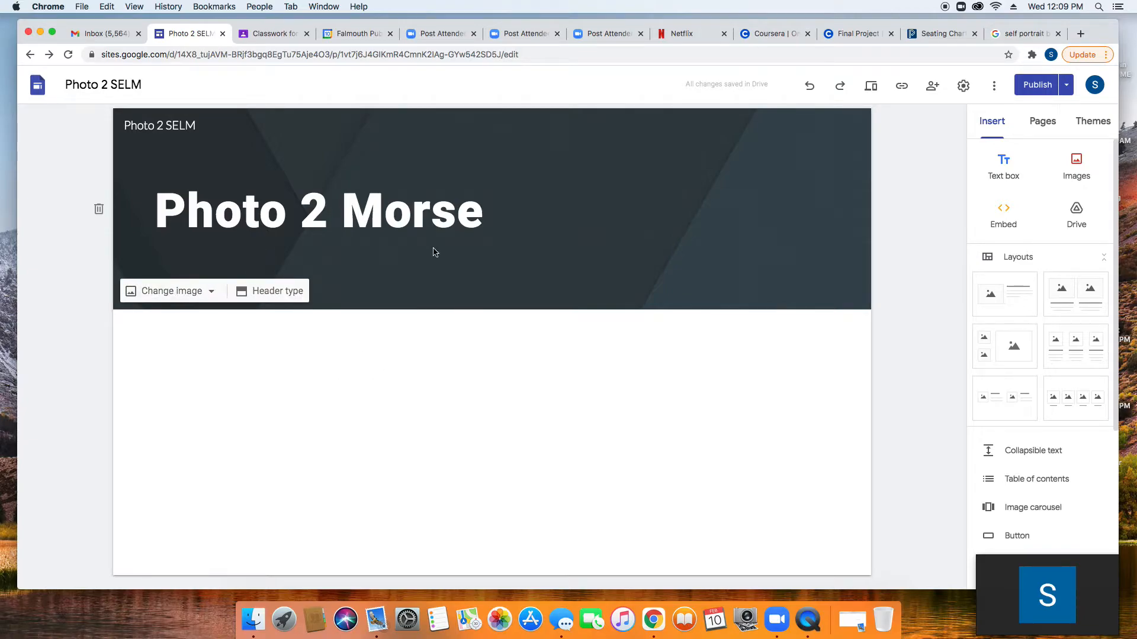
# Step: Try setting the fourth 'old fashion camera' web search result as the header image
pyautogui.moveTo(209, 296)
pyautogui.click(211, 296)
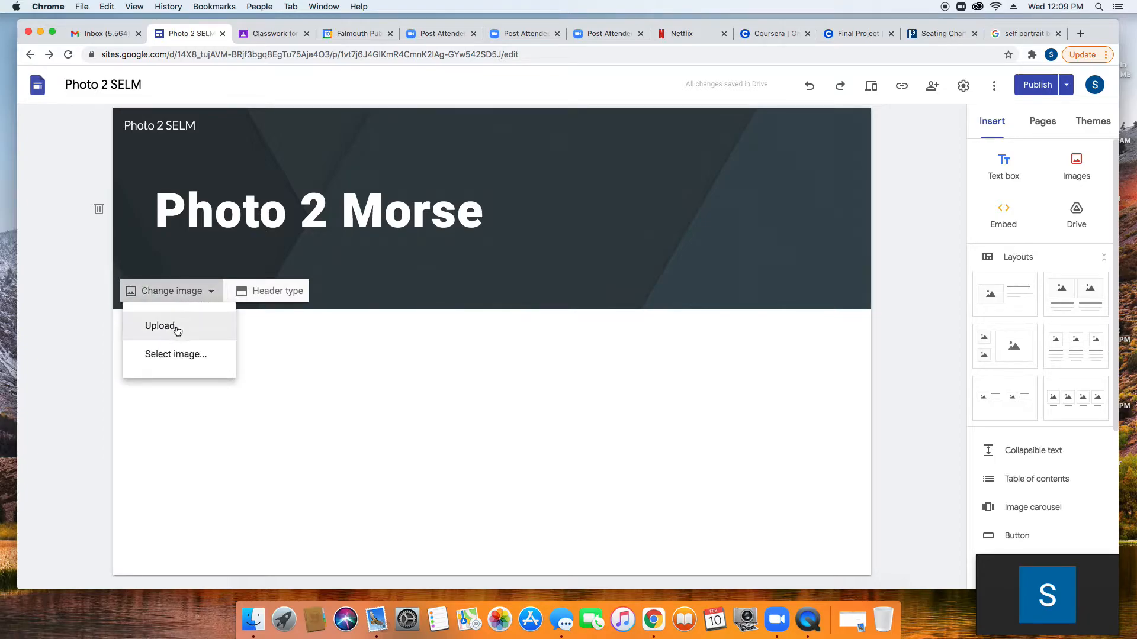
pyautogui.click(177, 355)
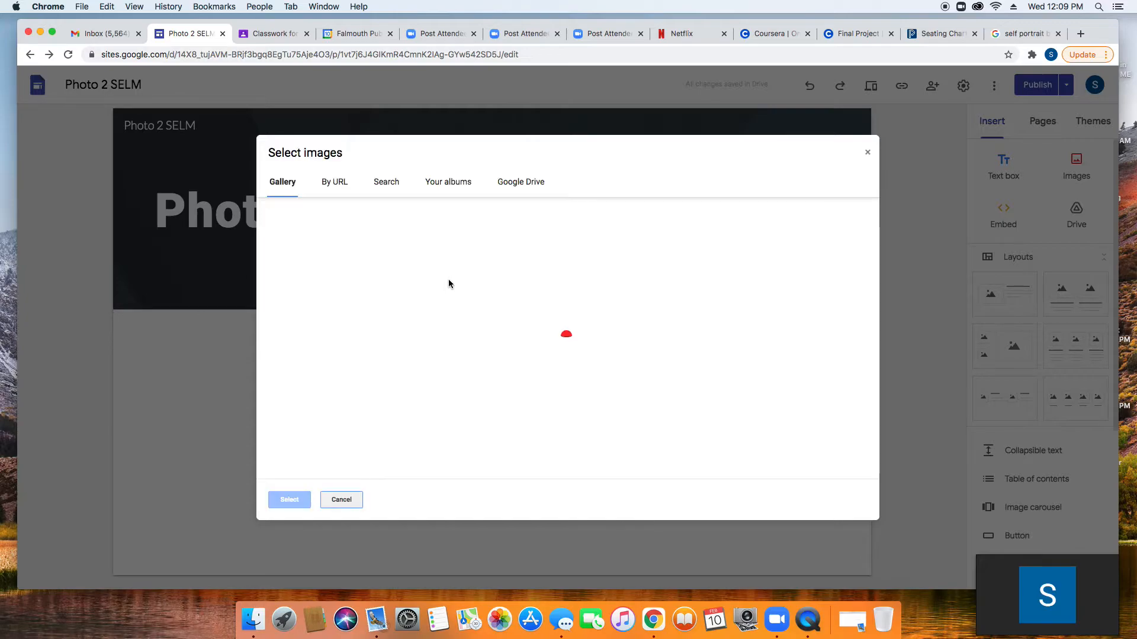
pyautogui.click(389, 184)
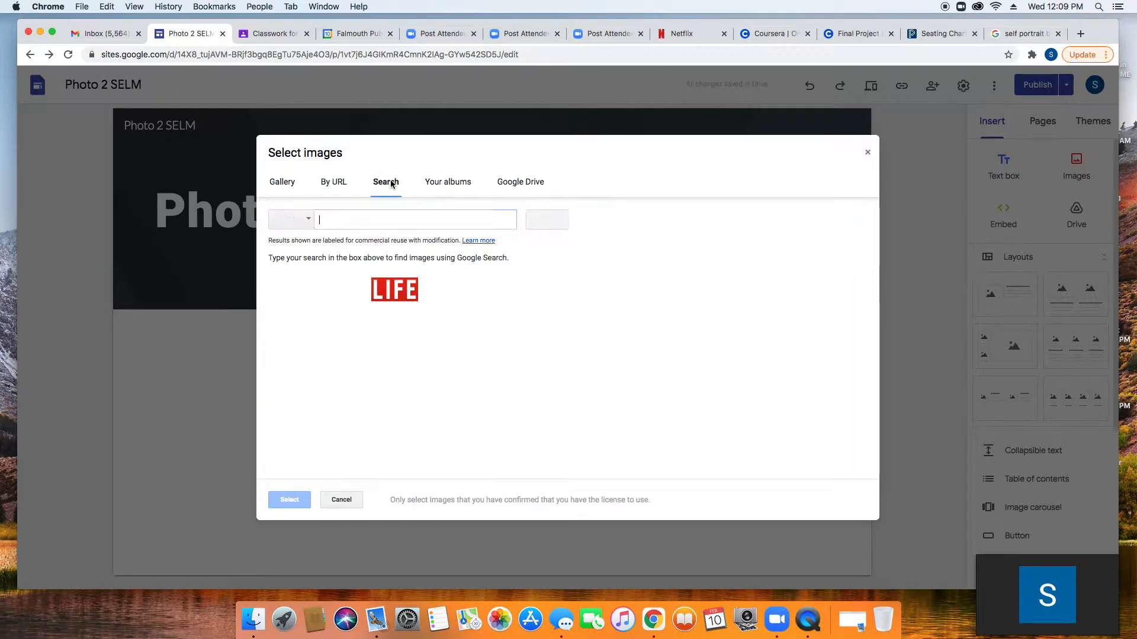
pyautogui.click(372, 221)
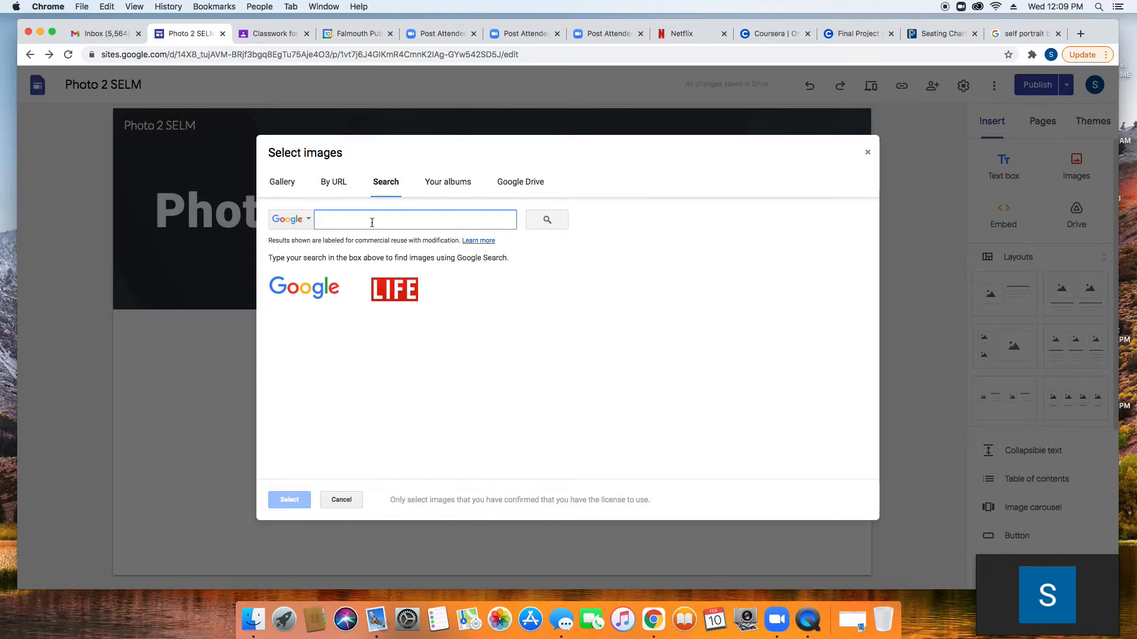
pyautogui.write('old fsahion camera')
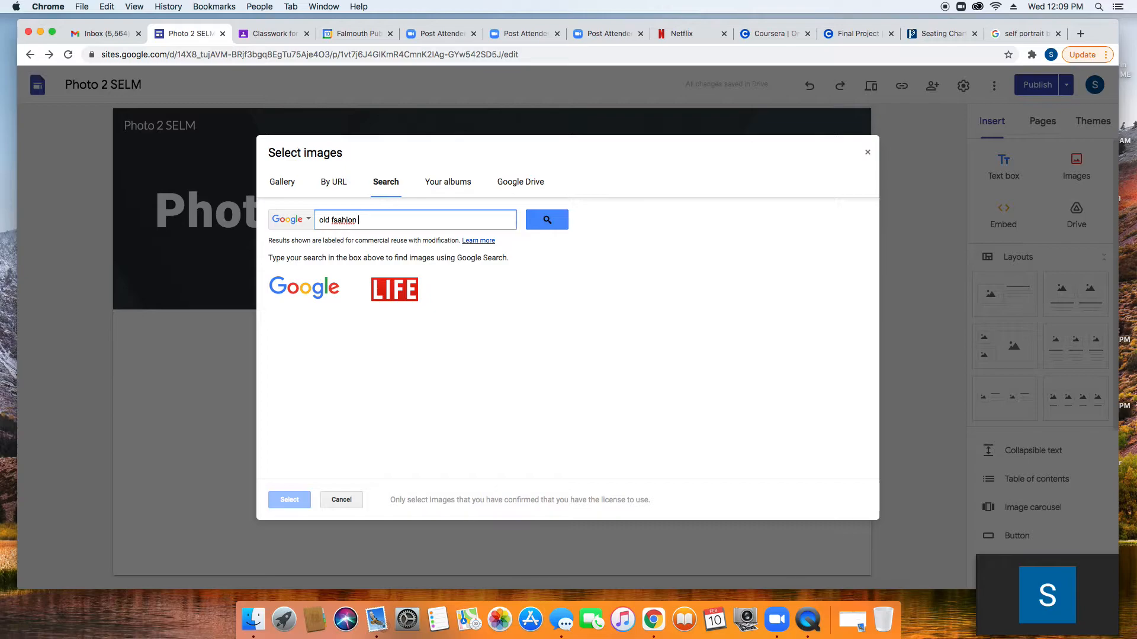
pyautogui.click(341, 220)
pyautogui.press('BackSpace')
pyautogui.press('BackSpace')
pyautogui.write('as')
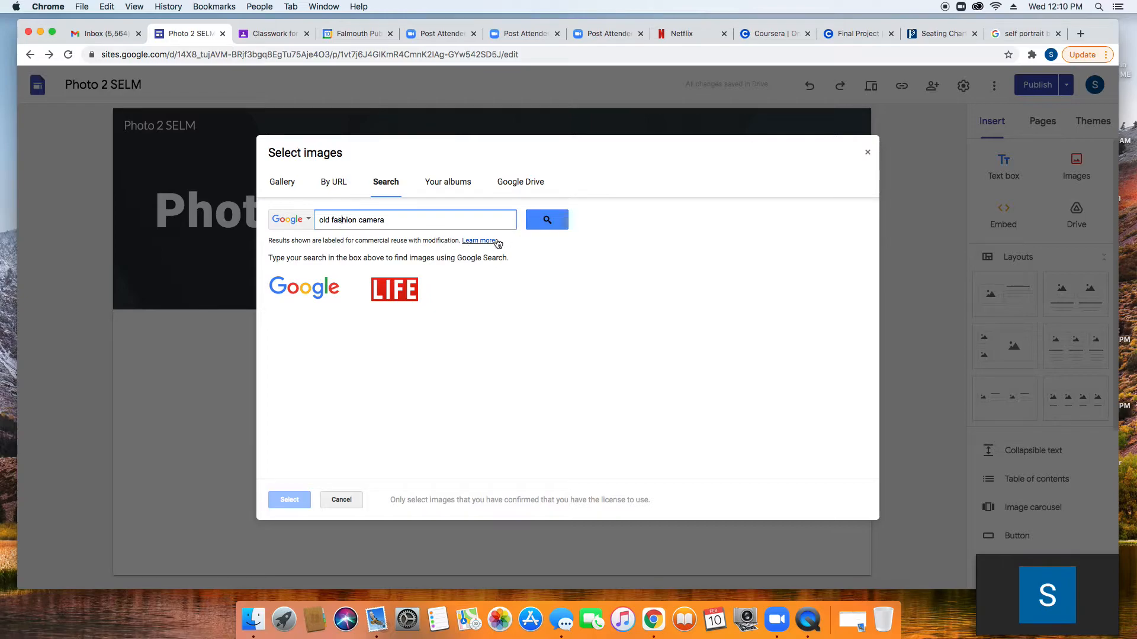
pyautogui.click(545, 222)
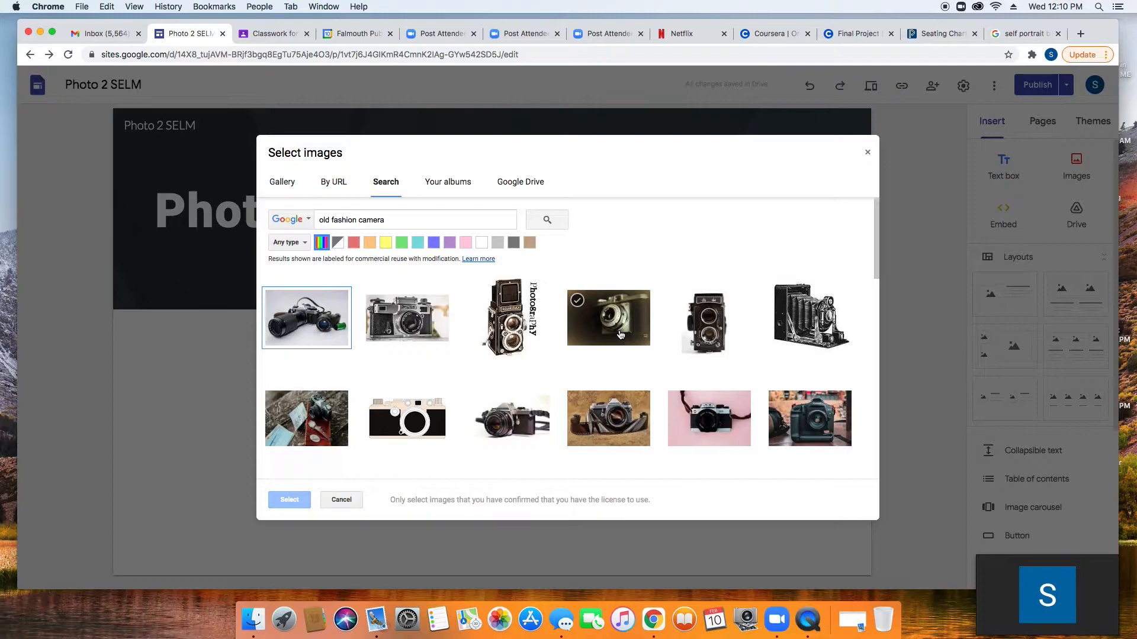
pyautogui.scroll(-1, 618, 331)
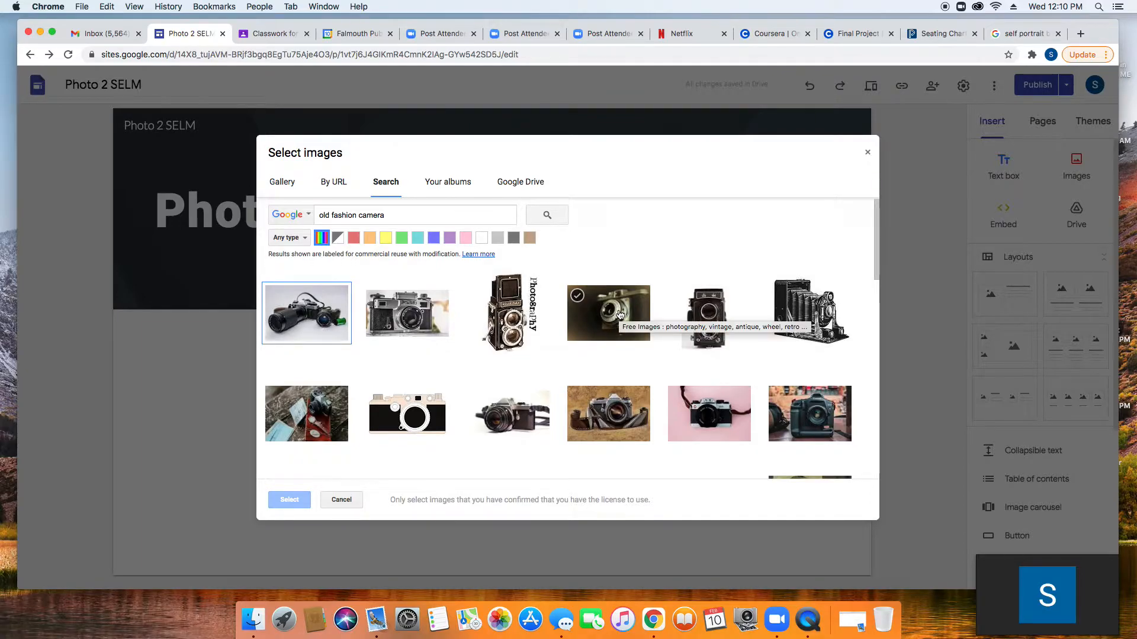
pyautogui.doubleClick(620, 313)
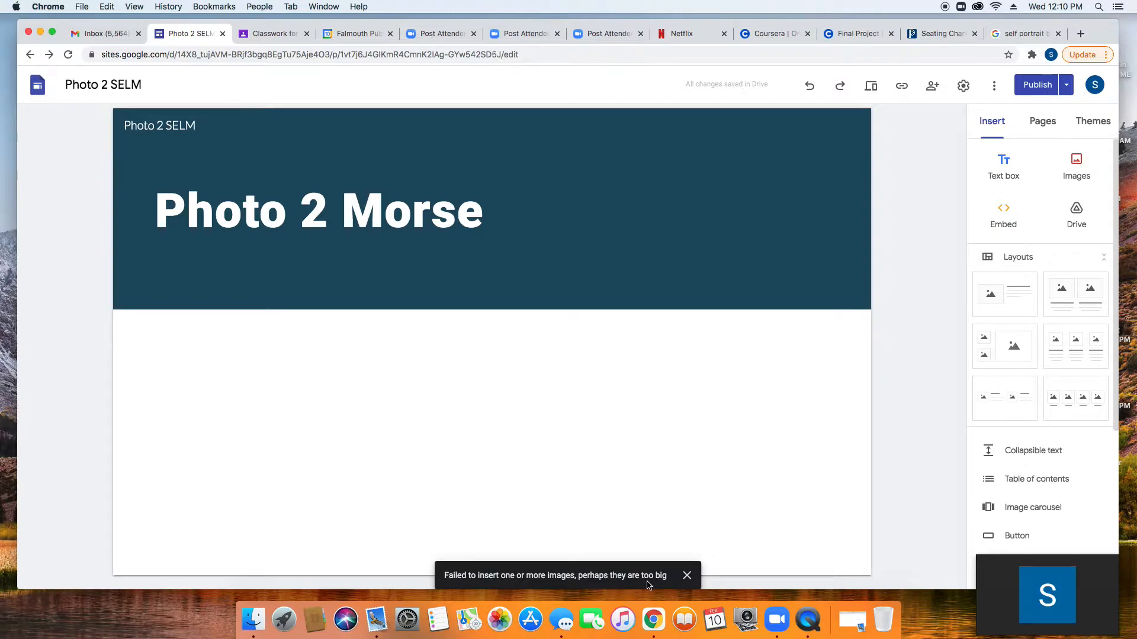
# Step: Search the web for 'hasselblad camera' images from the header's image picker
pyautogui.moveTo(122, 253)
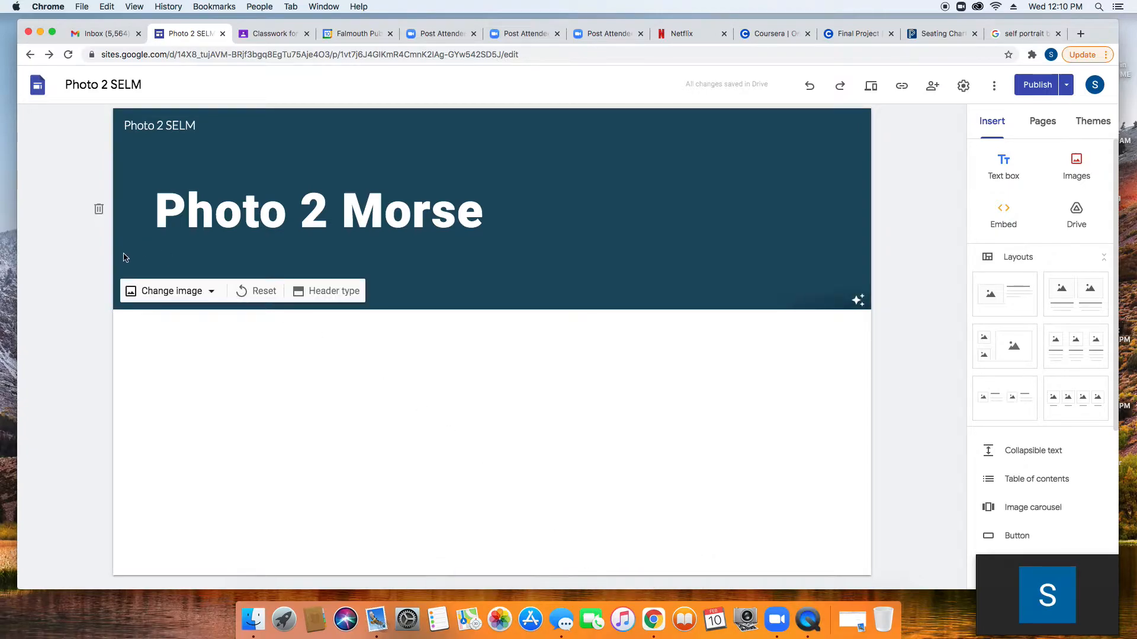
pyautogui.click(210, 292)
pyautogui.click(185, 355)
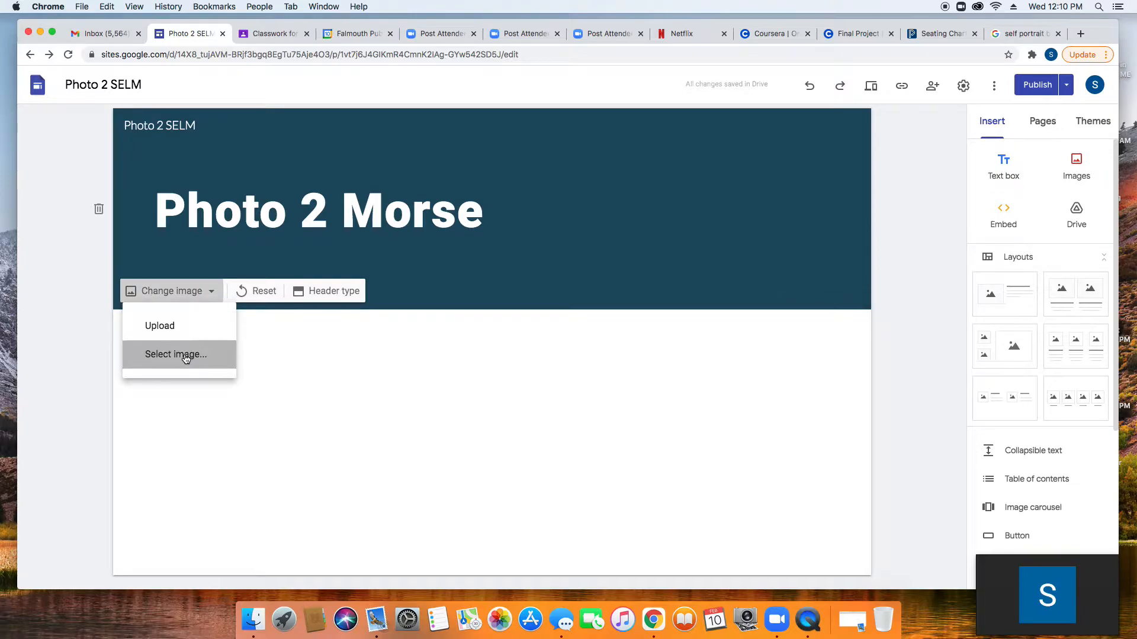
pyautogui.click(387, 183)
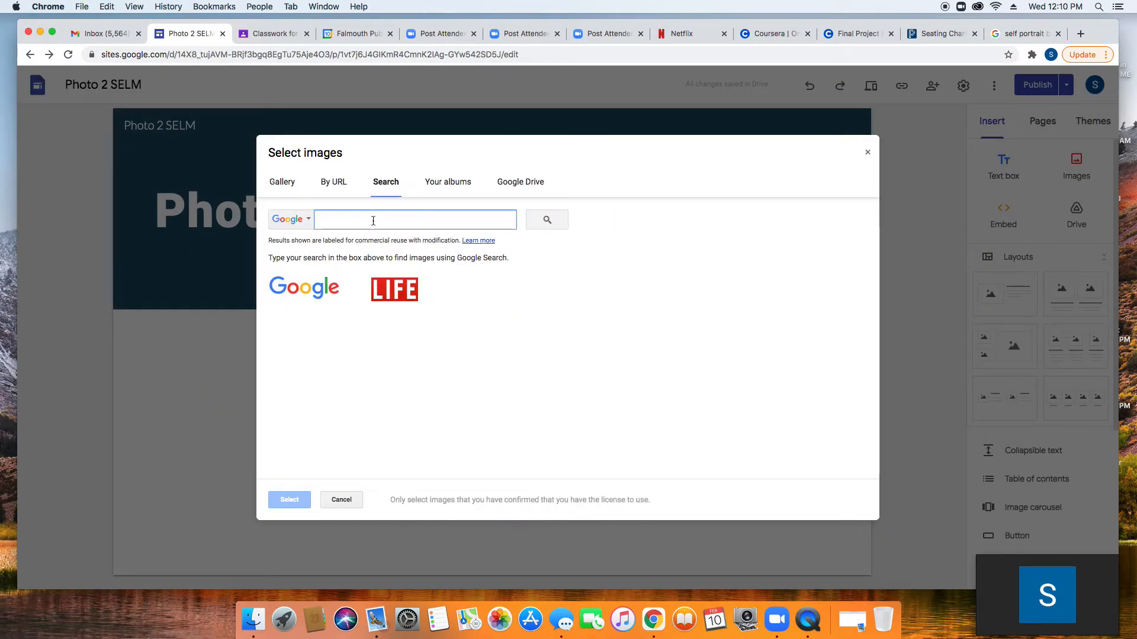
pyautogui.write('old fashion ca')
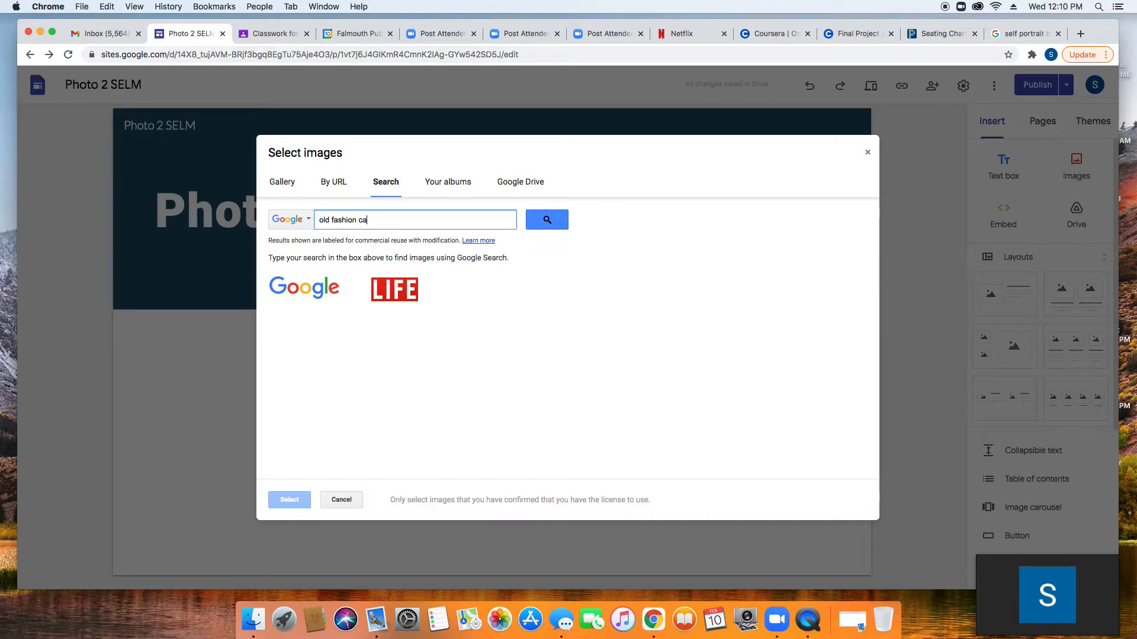
pyautogui.press('BackSpace')
pyautogui.press('BackSpace')
pyautogui.press('BackSpace')
pyautogui.press('BackSpace')
pyautogui.press('BackSpace')
pyautogui.press('BackSpace')
pyautogui.press('BackSpace')
pyautogui.press('BackSpace')
pyautogui.press('BackSpace')
pyautogui.press('BackSpace')
pyautogui.press('BackSpace')
pyautogui.press('BackSpace')
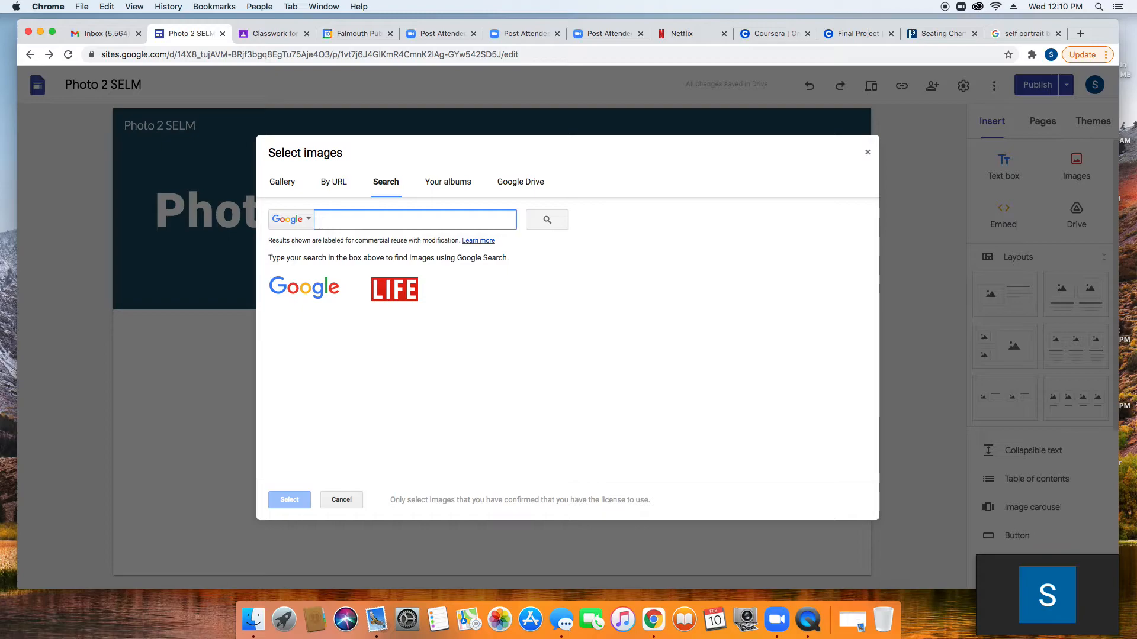
pyautogui.write('hassel')
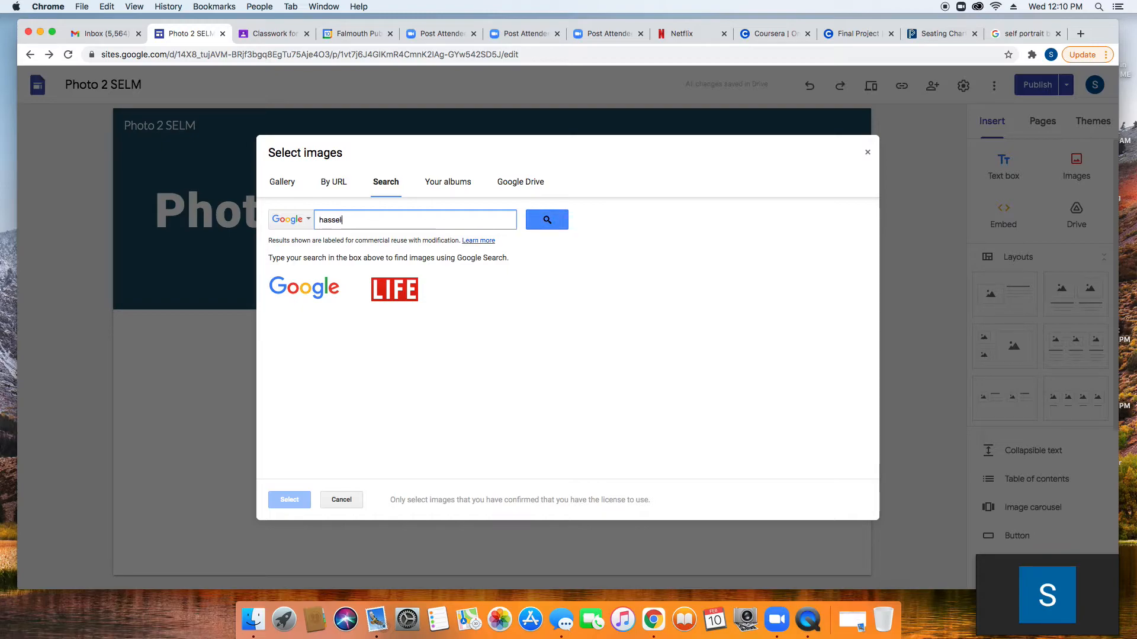
pyautogui.write('blad camera')
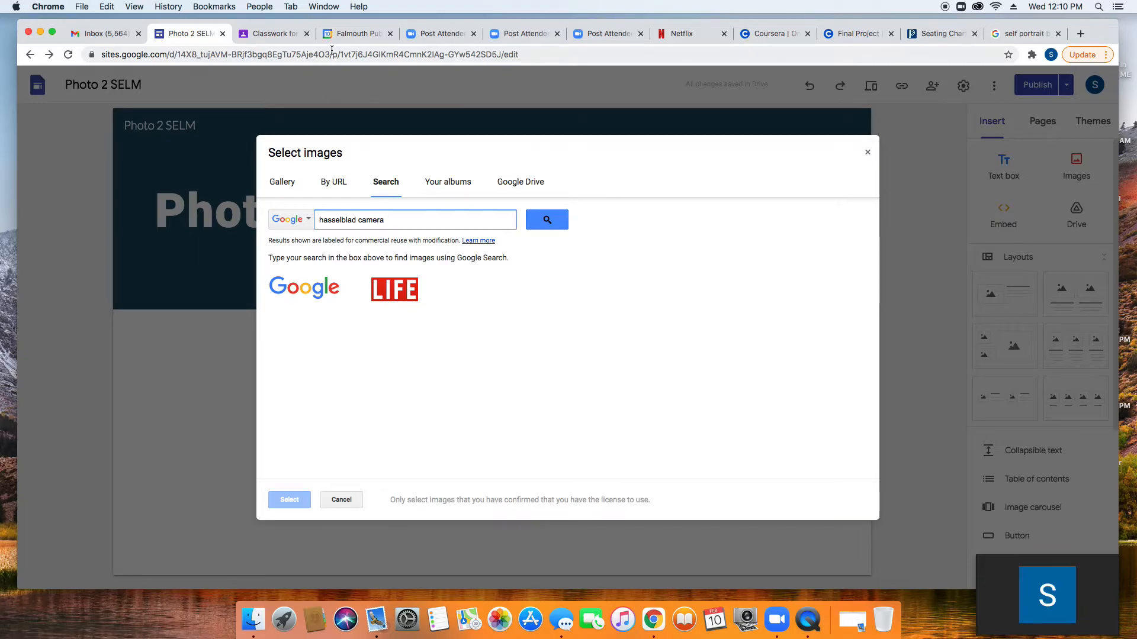
pyautogui.click(547, 223)
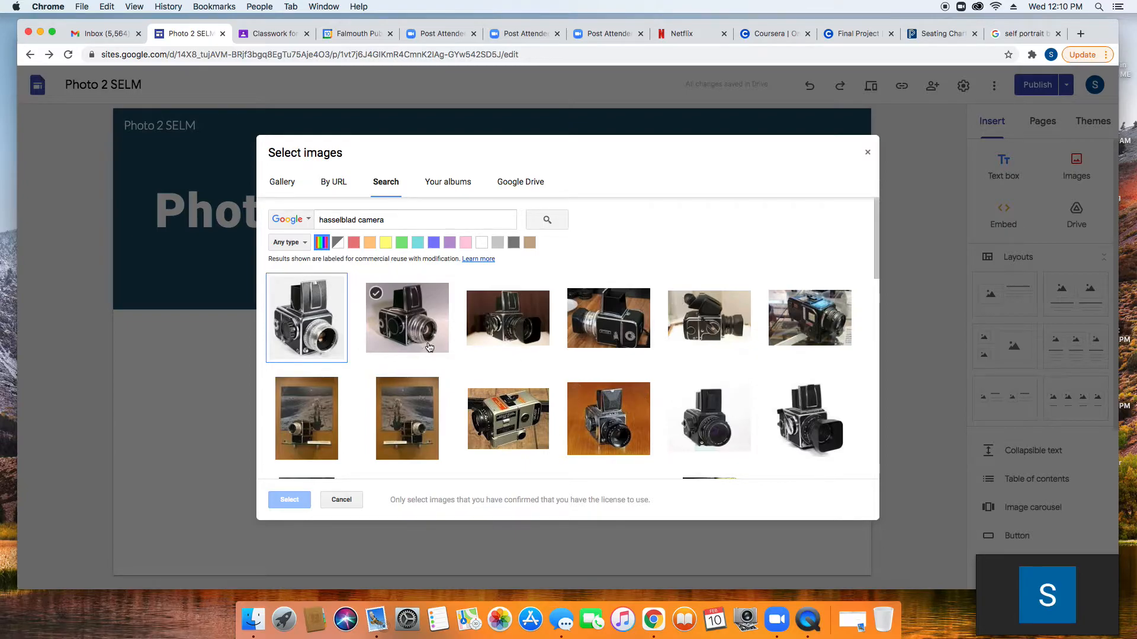
# Step: Browse the results and set a Hasselblad camera photo as the header background
pyautogui.scroll(-3, 403, 385)
pyautogui.scroll(-4, 404, 384)
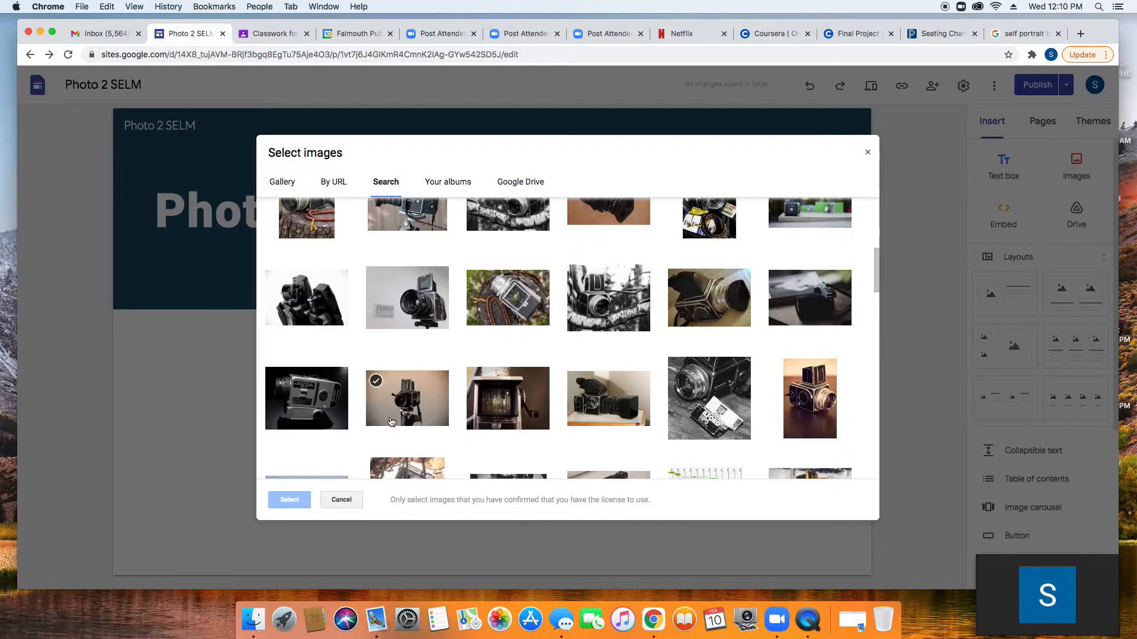
pyautogui.scroll(-2, 397, 404)
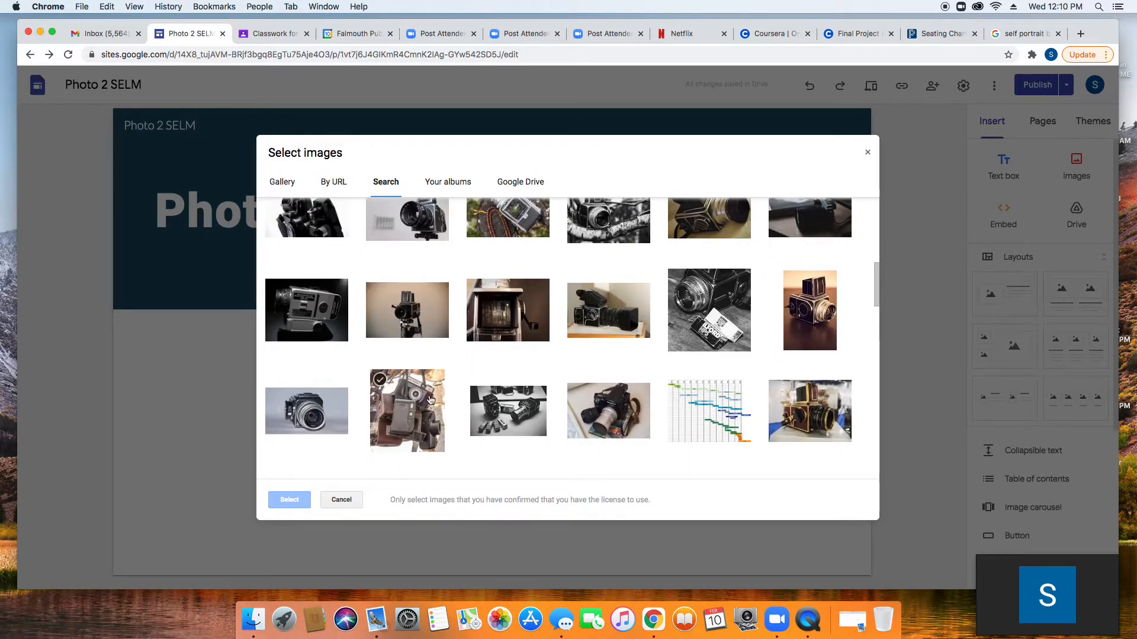
pyautogui.scroll(-3, 433, 397)
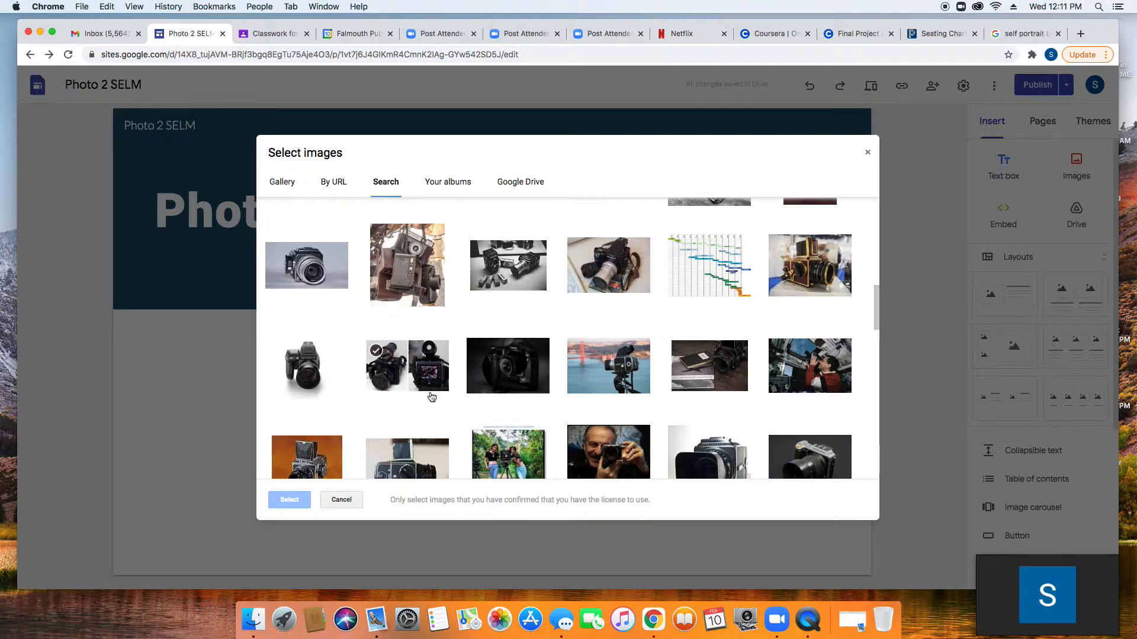
pyautogui.scroll(-3, 432, 397)
pyautogui.scroll(-3, 431, 395)
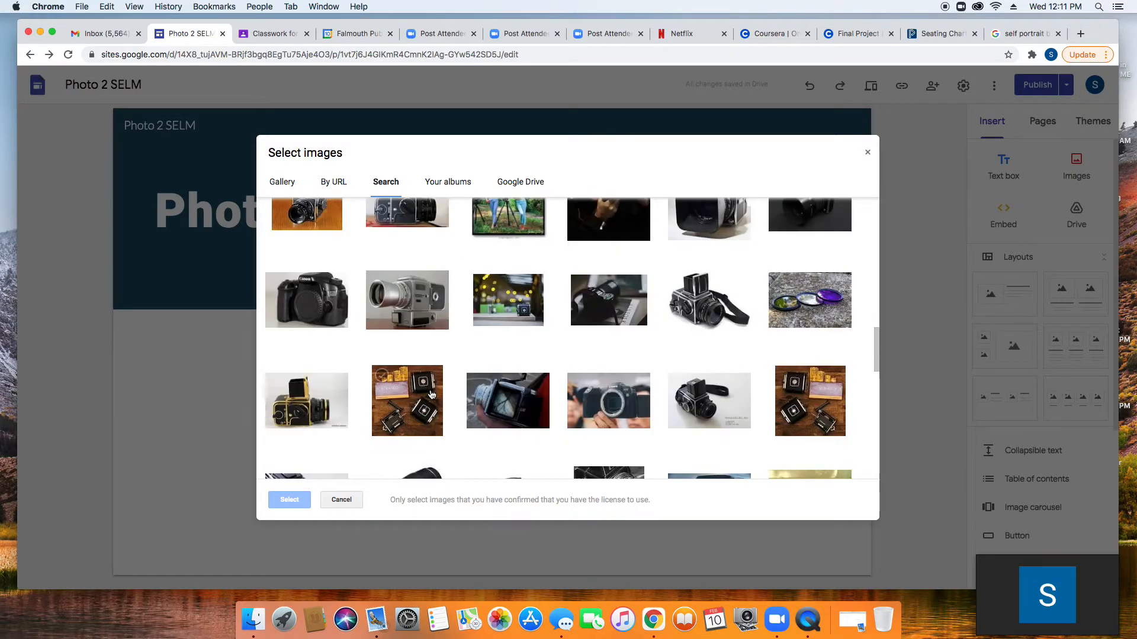
pyautogui.scroll(-3, 432, 395)
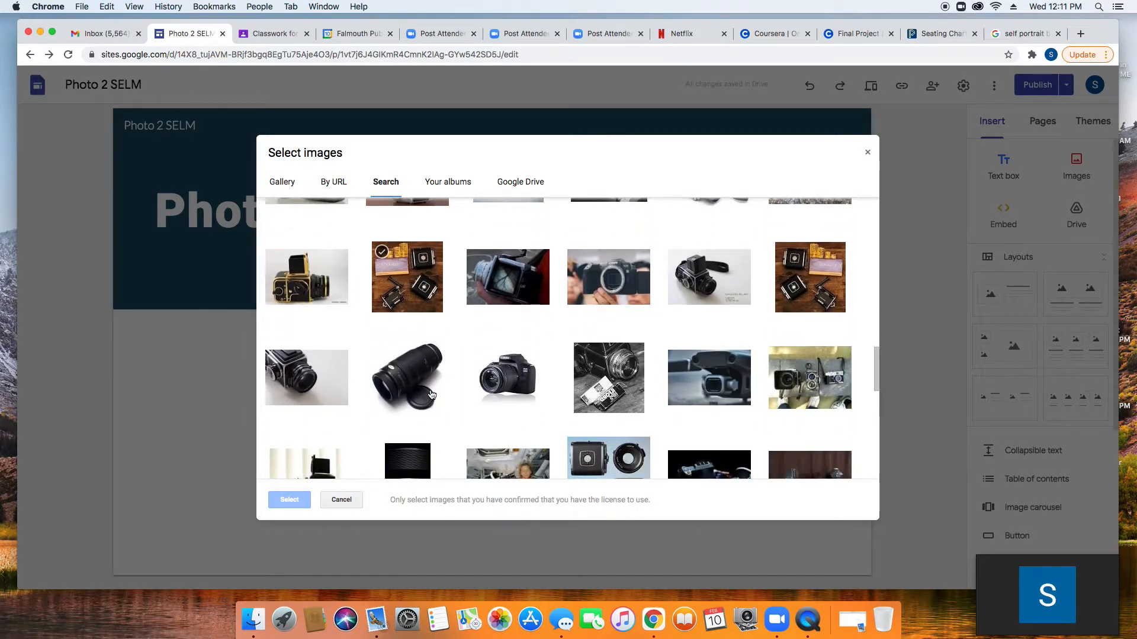
pyautogui.scroll(-4, 431, 395)
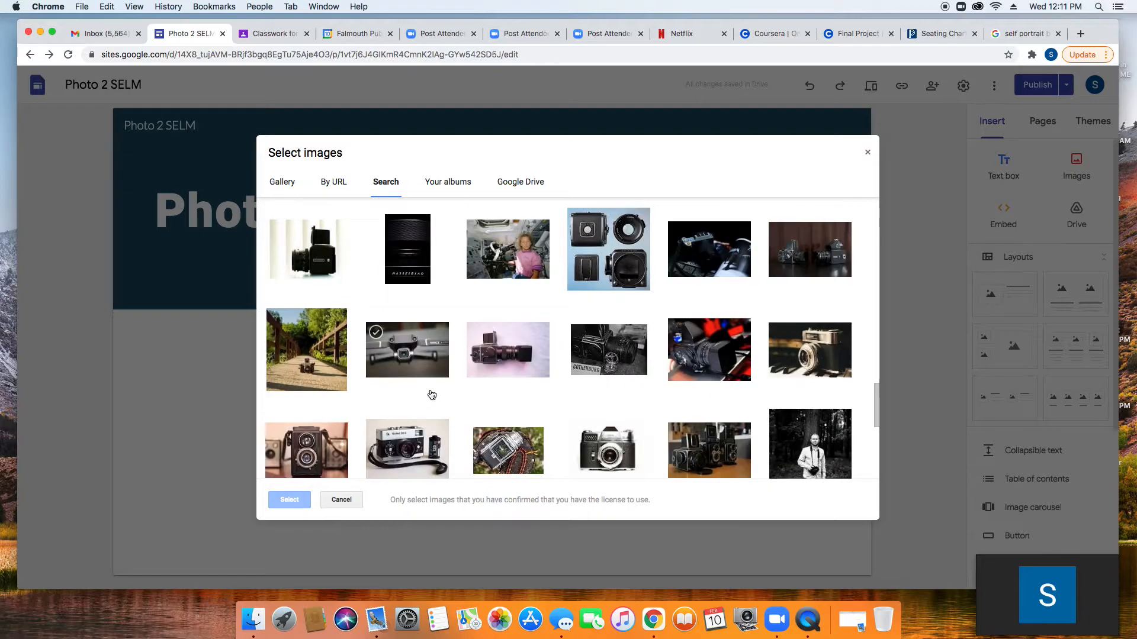
pyautogui.scroll(-3, 432, 395)
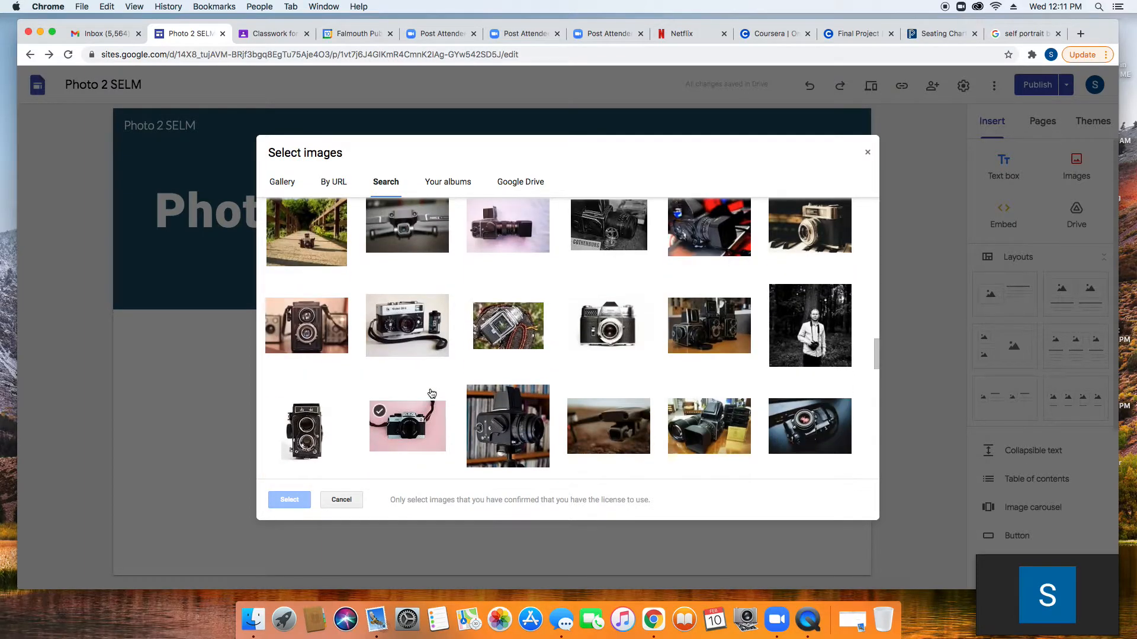
pyautogui.scroll(-2, 432, 394)
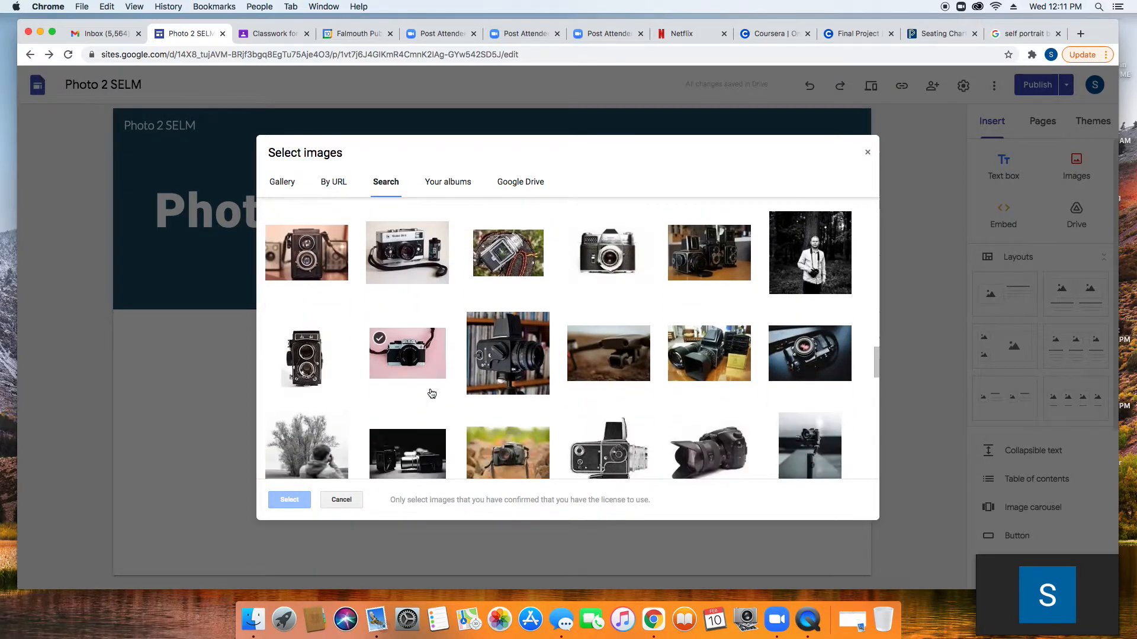
pyautogui.scroll(-3, 432, 394)
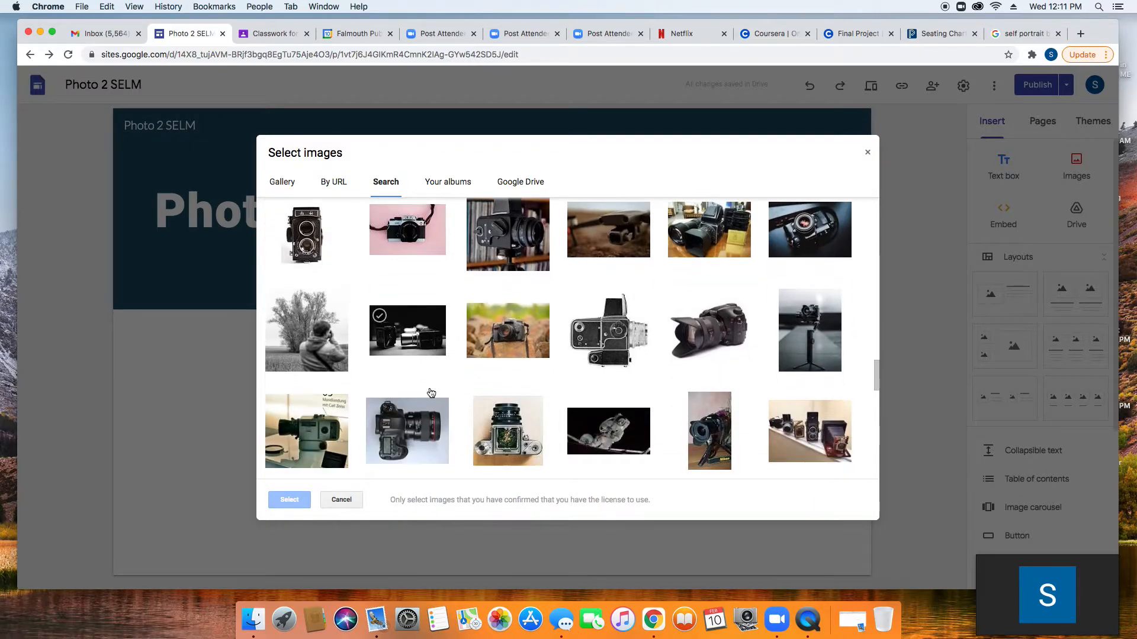
pyautogui.scroll(20, 432, 394)
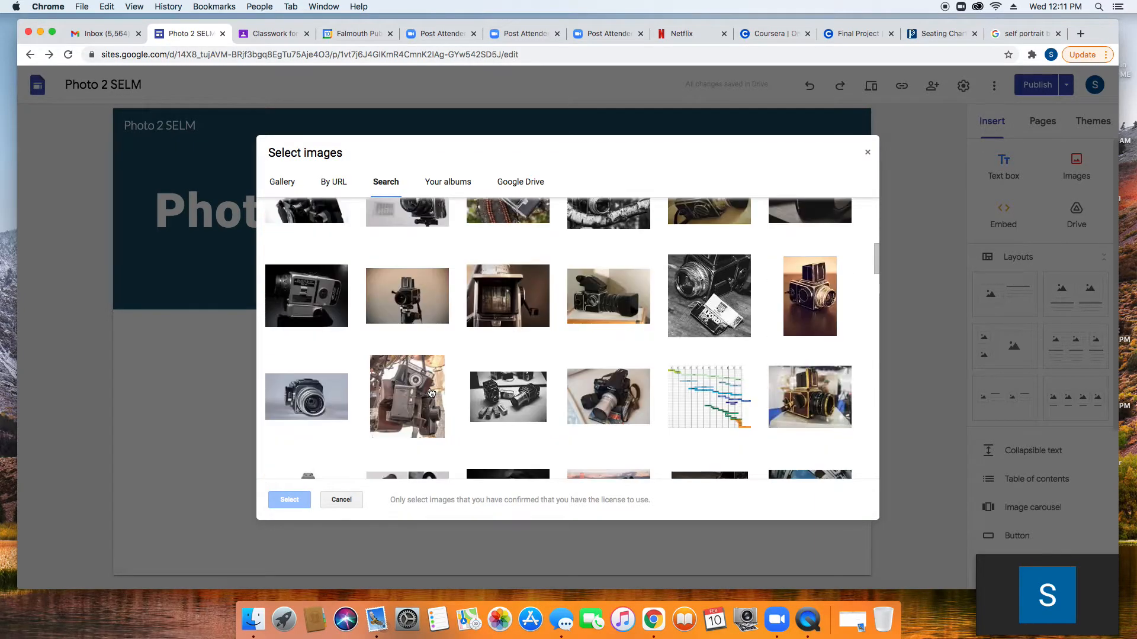
pyautogui.scroll(3, 432, 393)
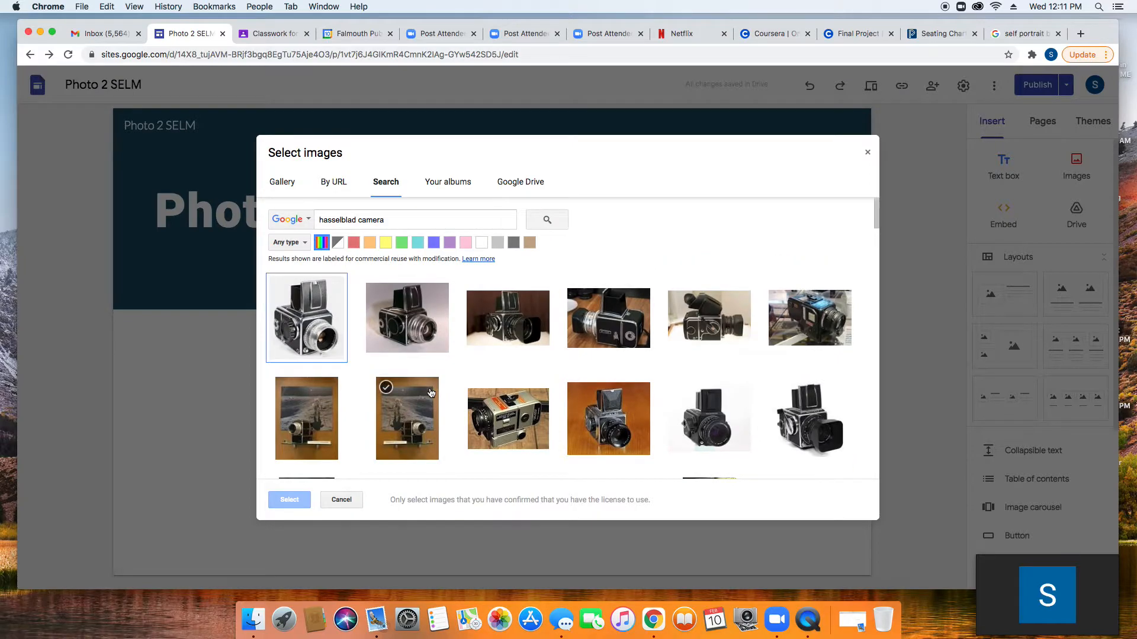
pyautogui.doubleClick(508, 328)
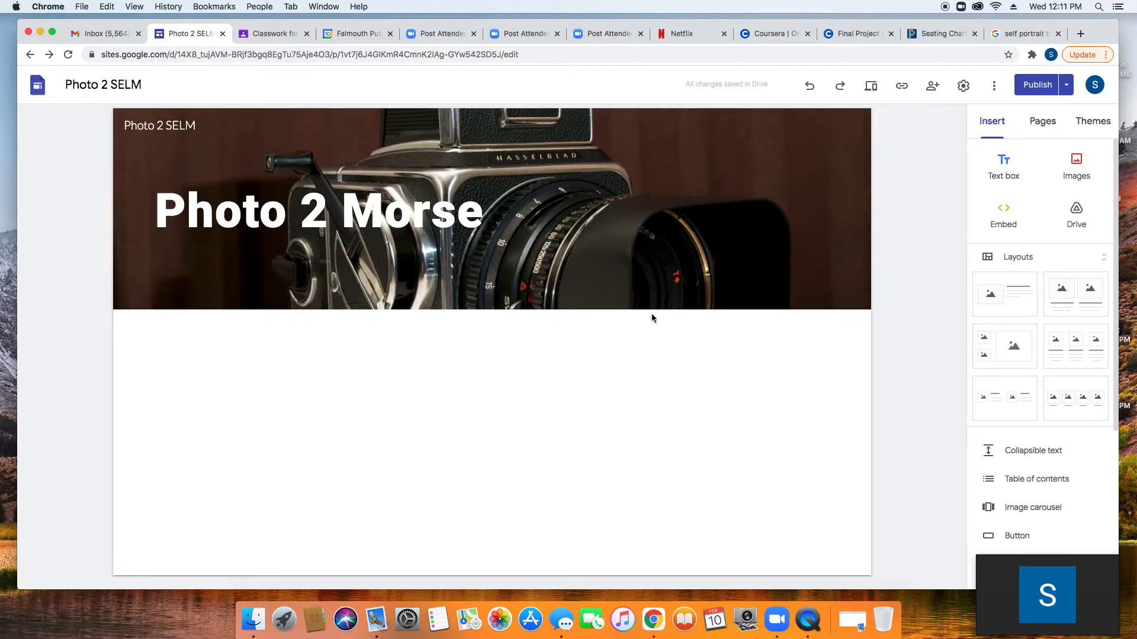
# Step: Review the draft changes and publish the site with the new camera header
pyautogui.click(1037, 85)
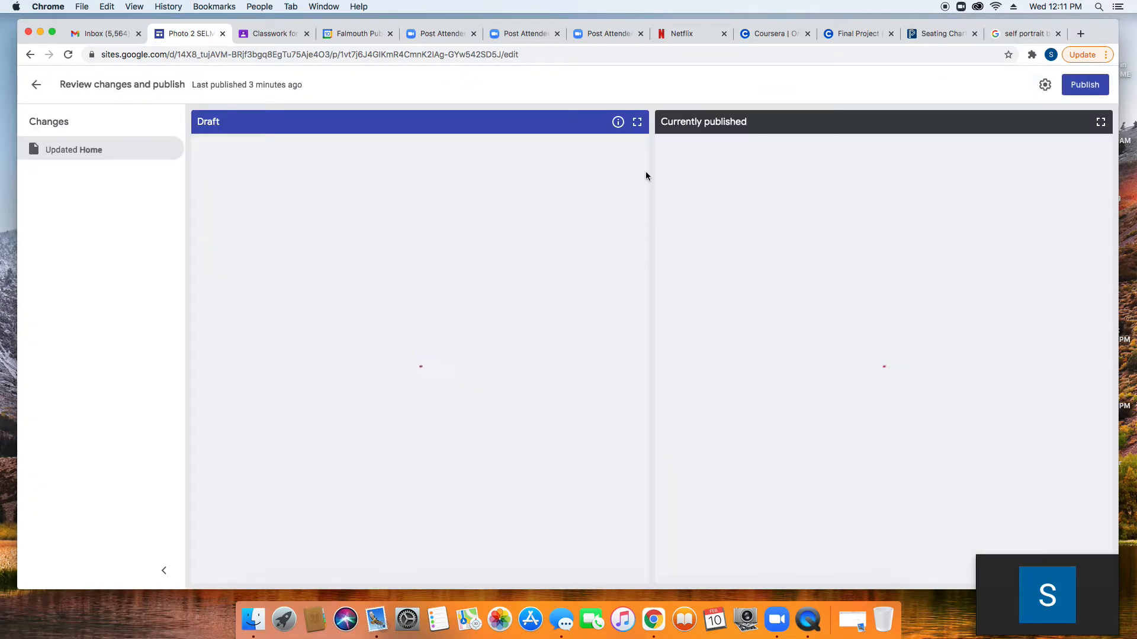
pyautogui.click(1089, 85)
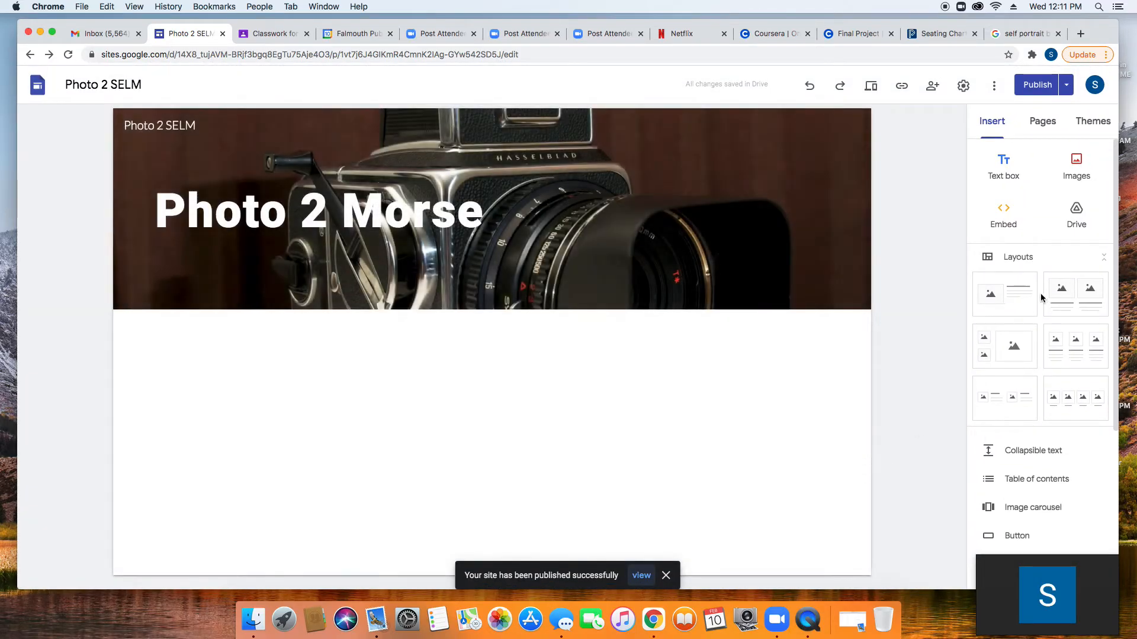
# Step: Create a new site page named 'Self Portraiture' from the Pages list
pyautogui.click(1044, 124)
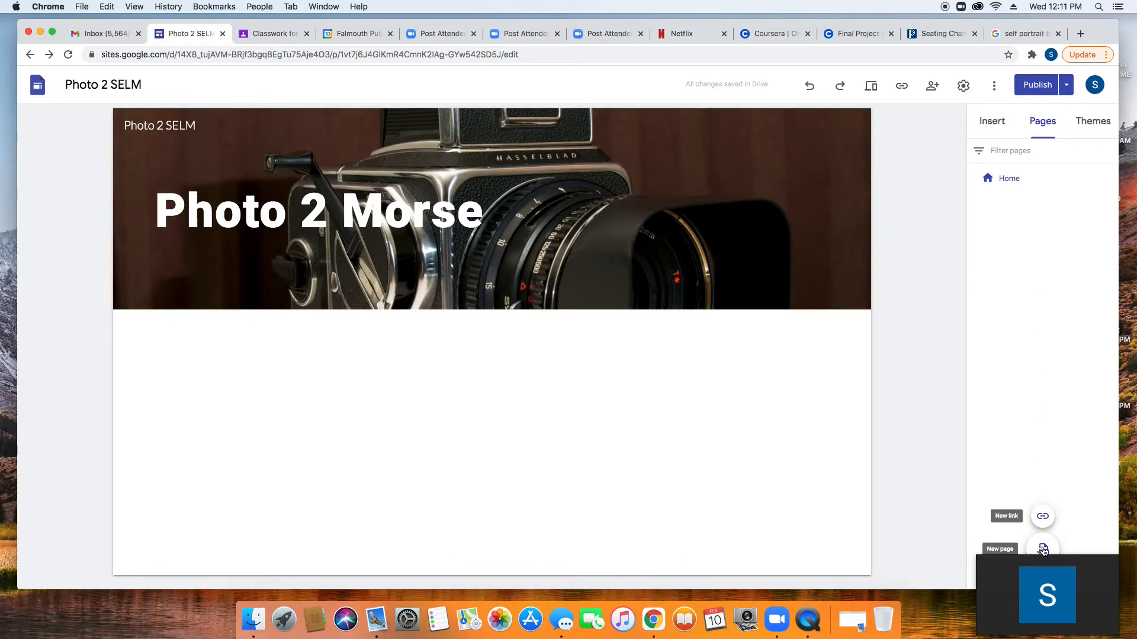
pyautogui.click(1044, 550)
pyautogui.write('Self Por')
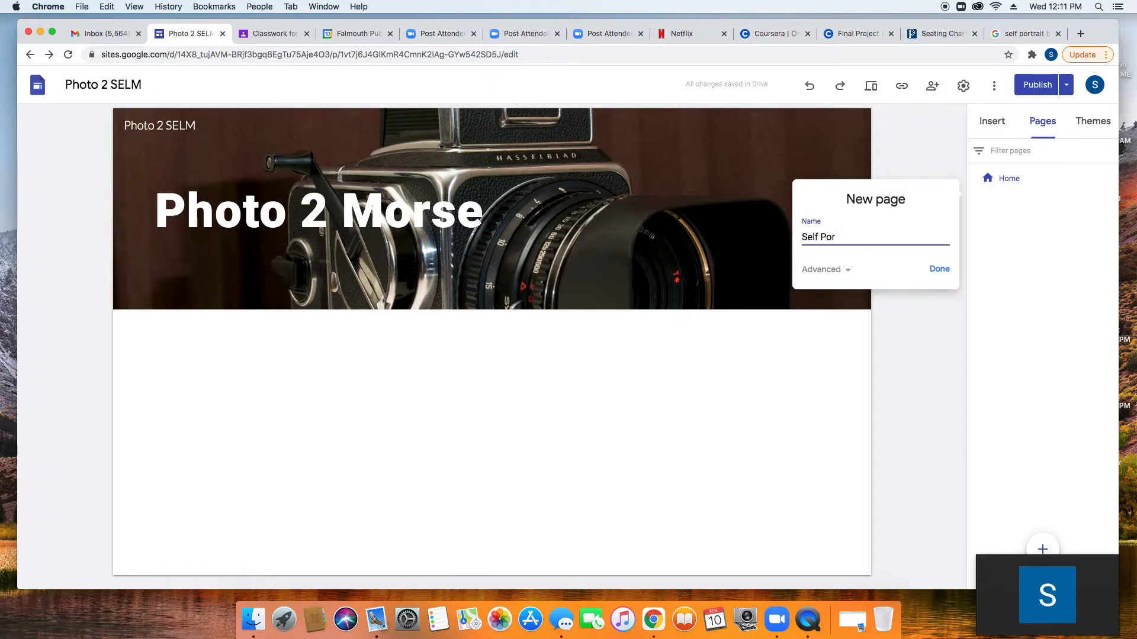
pyautogui.write('traiture')
pyautogui.click(943, 269)
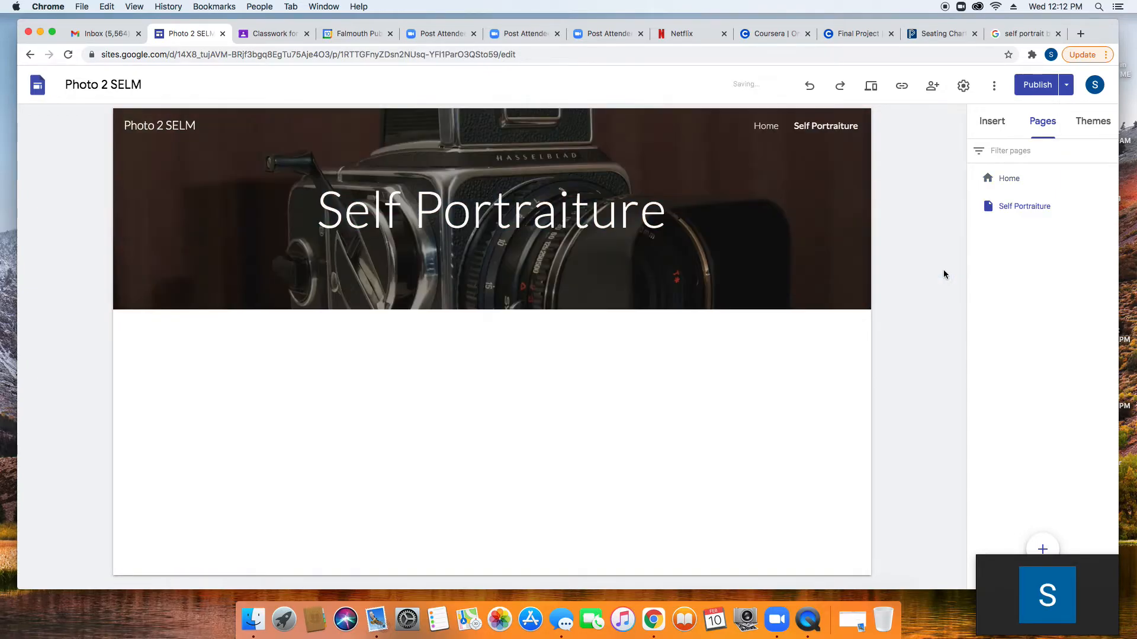
# Step: Set the Self Portraiture title to size 60 in the Roboto Black font
pyautogui.click(578, 208)
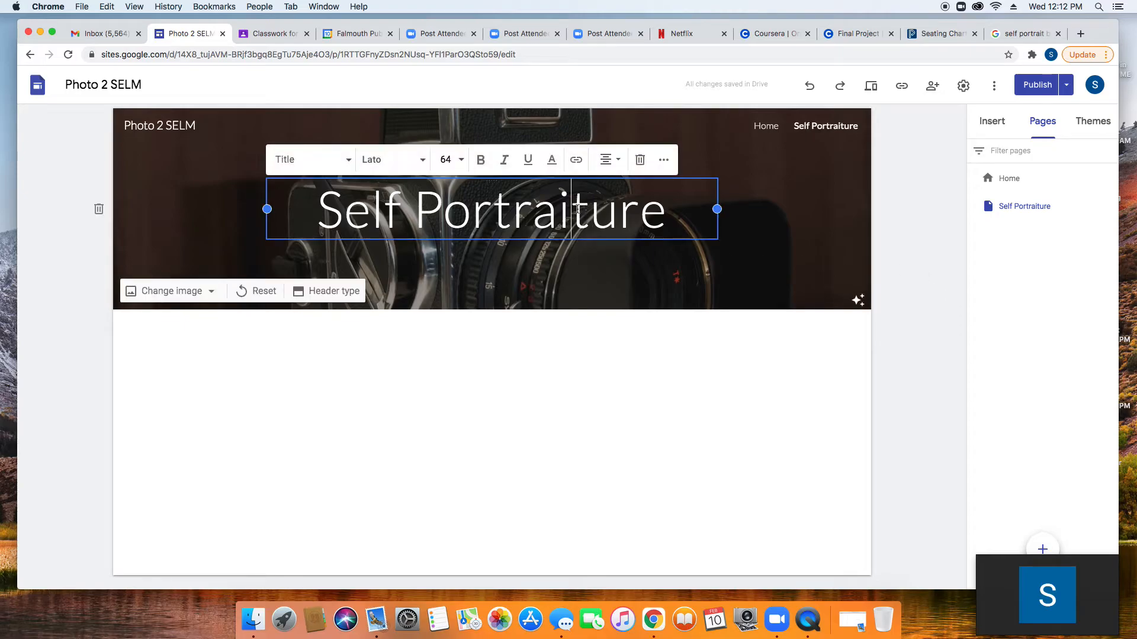
pyautogui.tripleClick(577, 209)
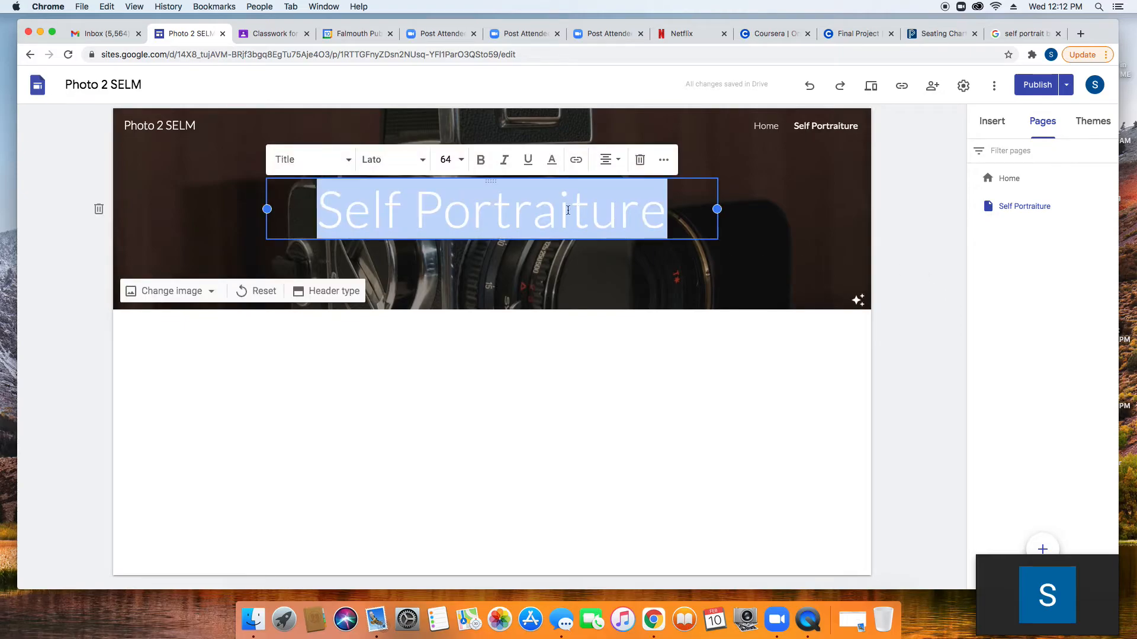
pyautogui.click(460, 160)
pyautogui.click(447, 506)
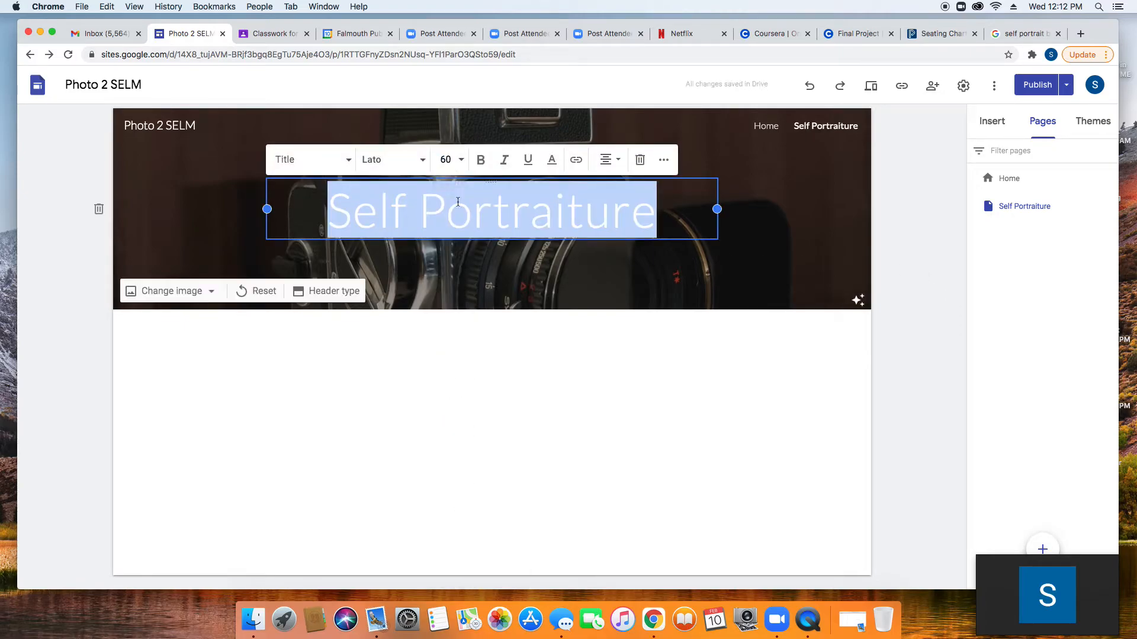
pyautogui.click(420, 163)
pyautogui.moveTo(387, 476)
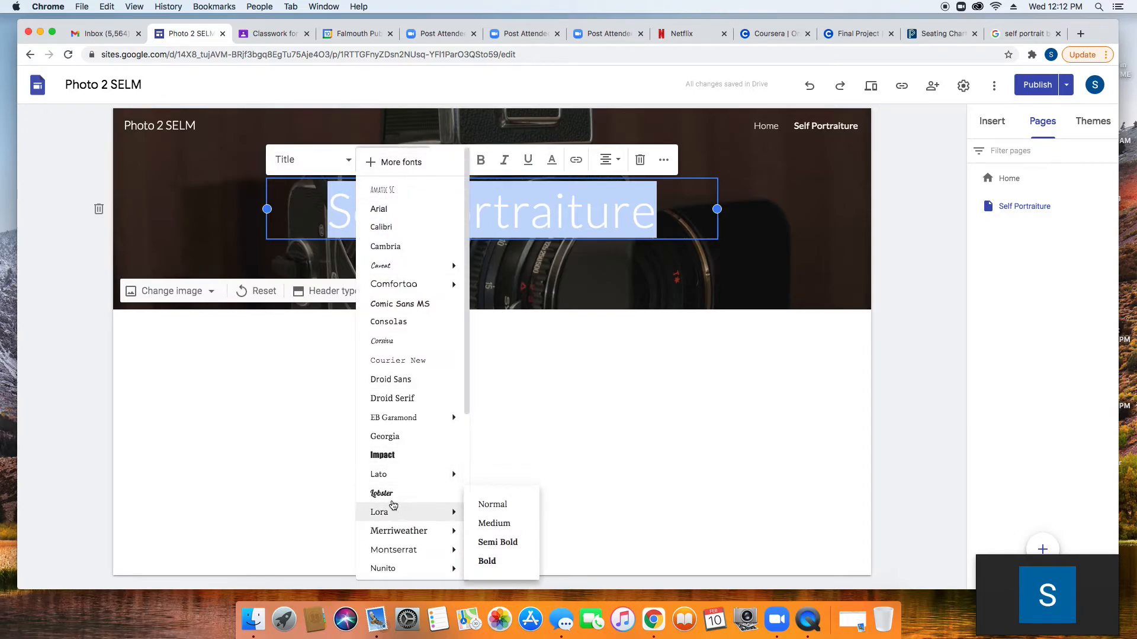
pyautogui.scroll(-4, 397, 521)
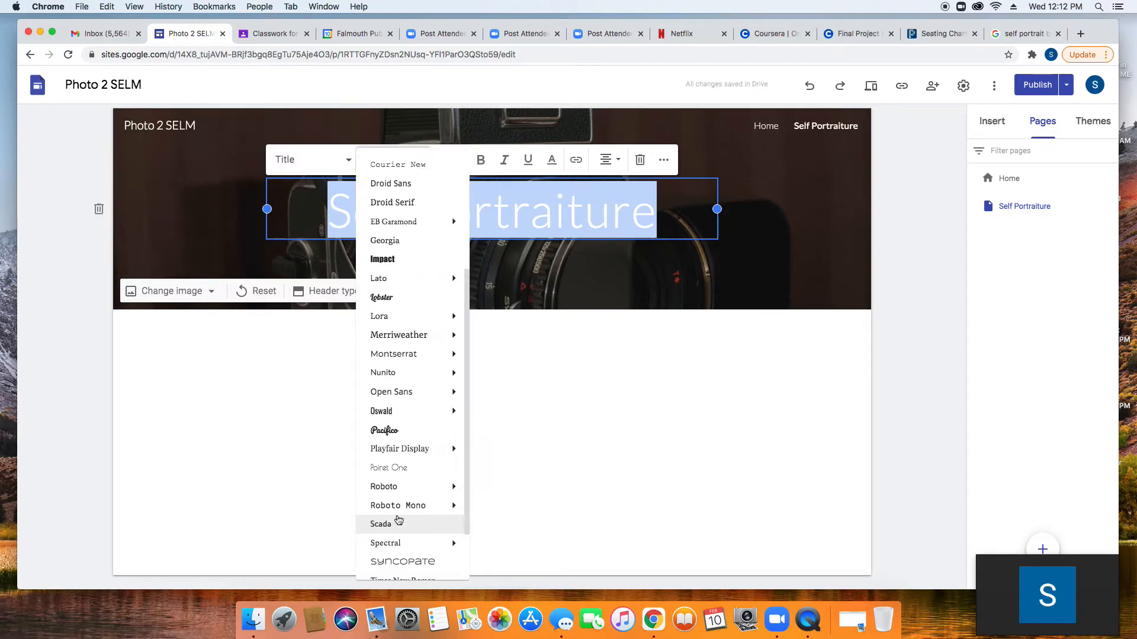
pyautogui.moveTo(407, 493)
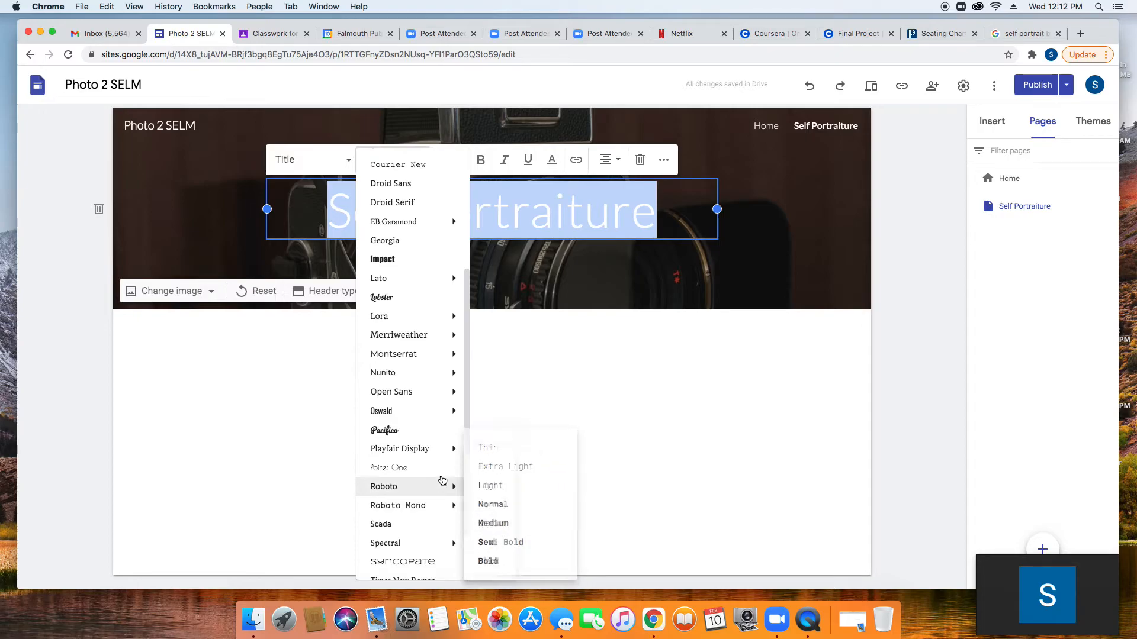
pyautogui.moveTo(442, 500)
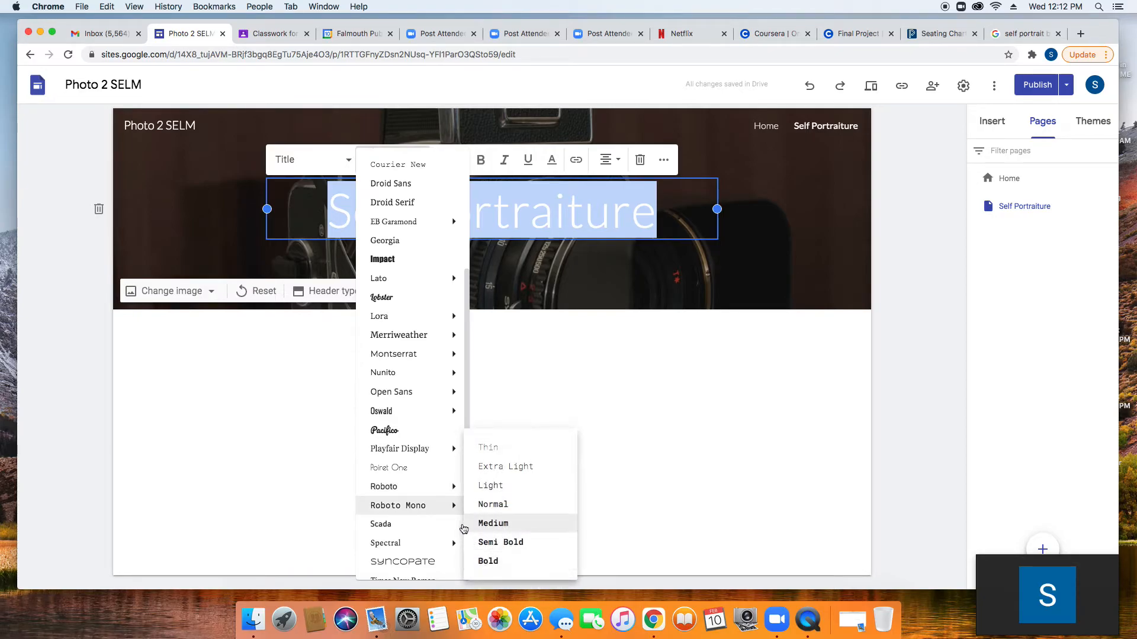
pyautogui.click(488, 564)
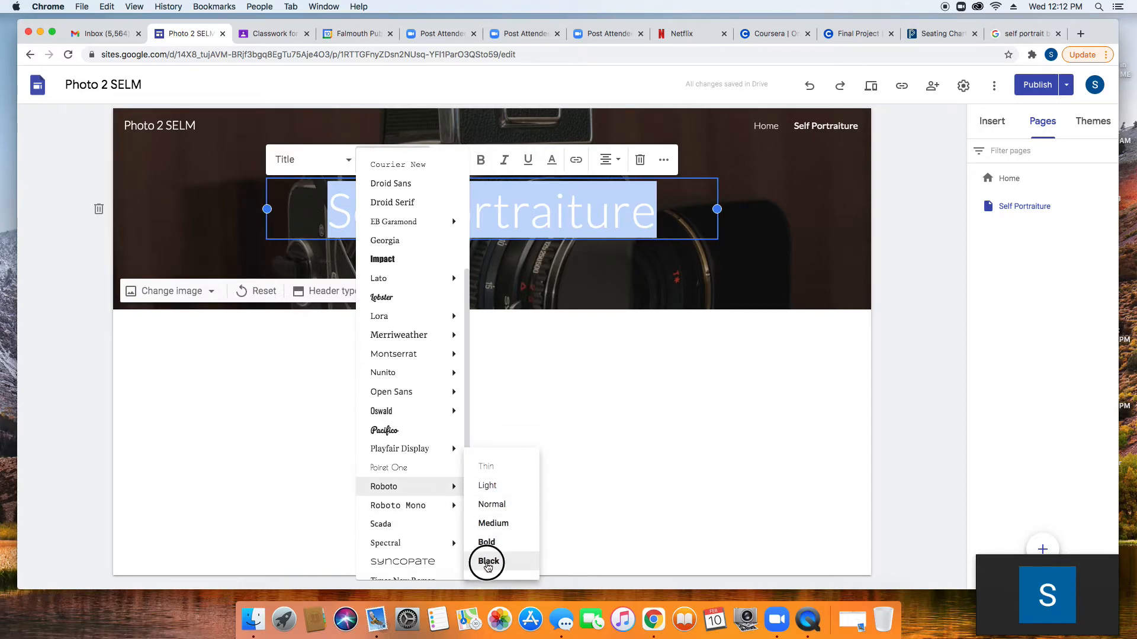
# Step: Widen the title box toward the header's left edge and left-align the title
pyautogui.moveTo(266, 208); pyautogui.dragTo(151, 208)
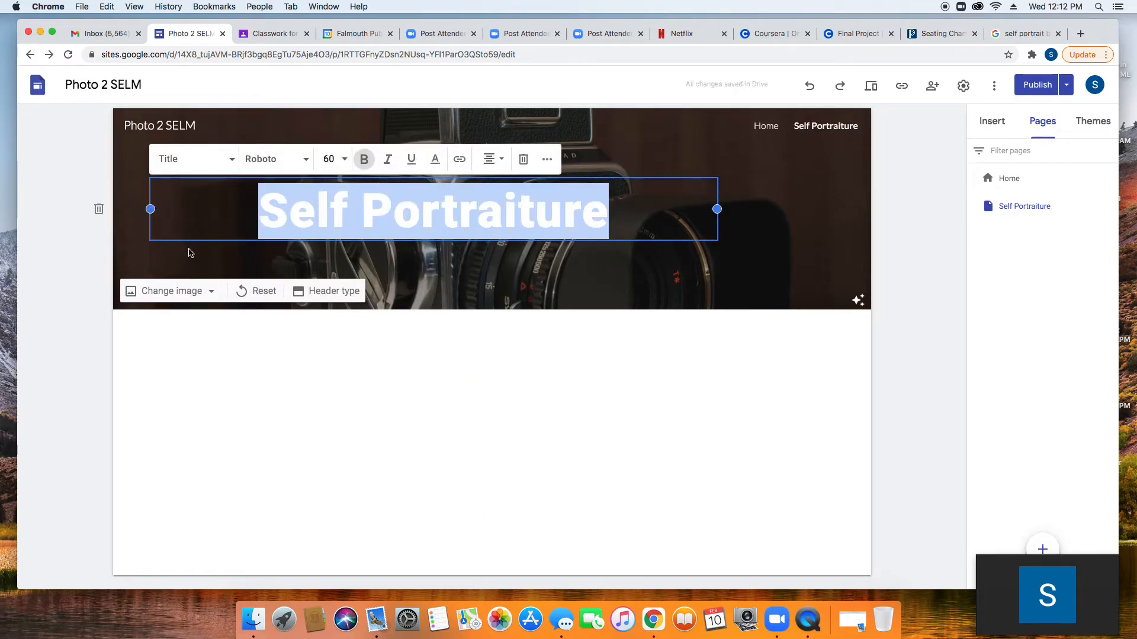
pyautogui.click(489, 159)
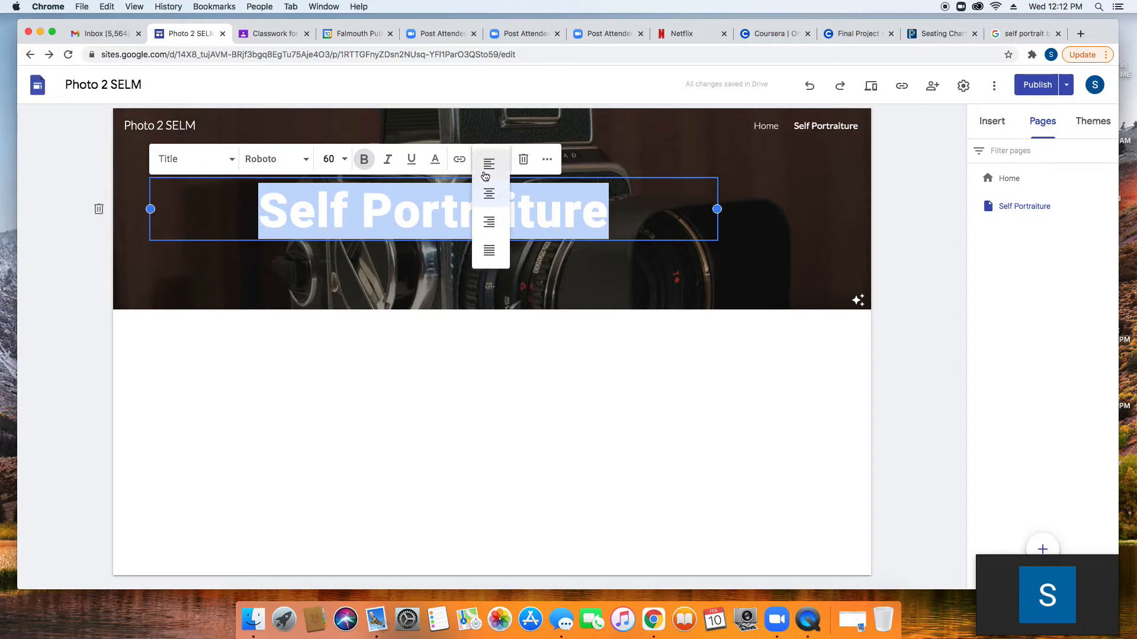
pyautogui.click(483, 167)
pyautogui.click(247, 355)
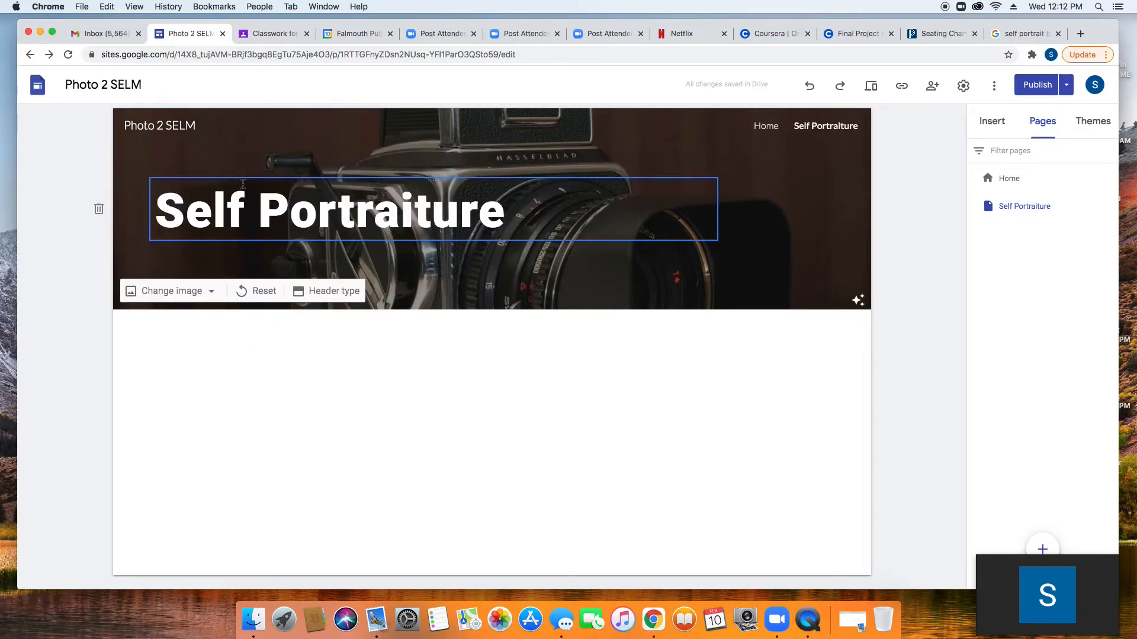
# Step: Open the header image picker's web search and start typing 'Gill' as the query
pyautogui.click(163, 293)
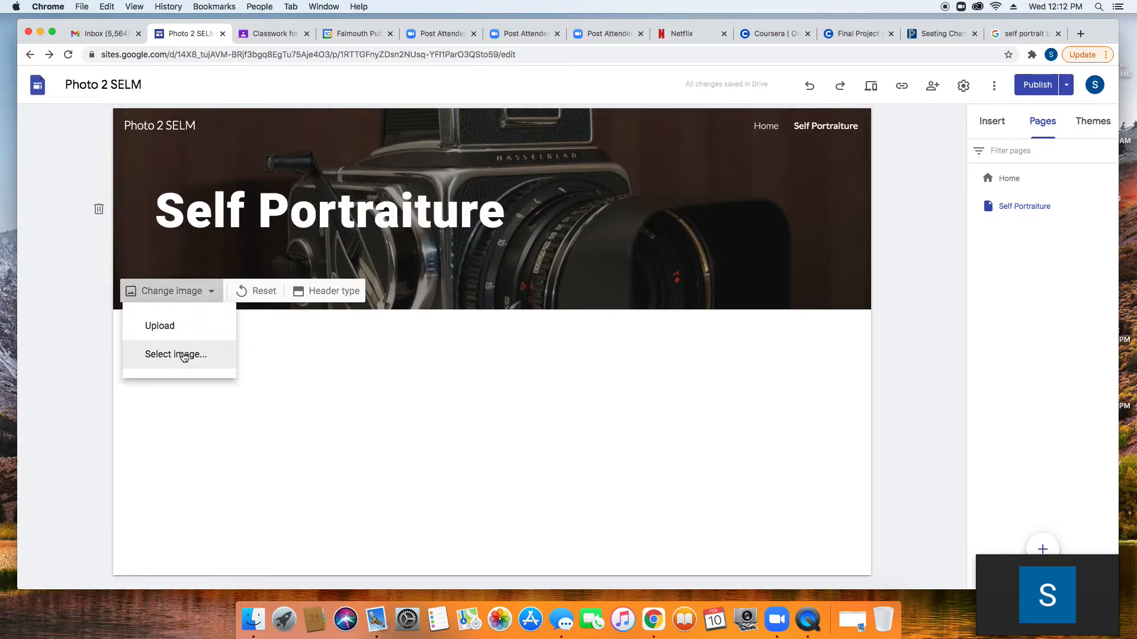
pyautogui.click(184, 354)
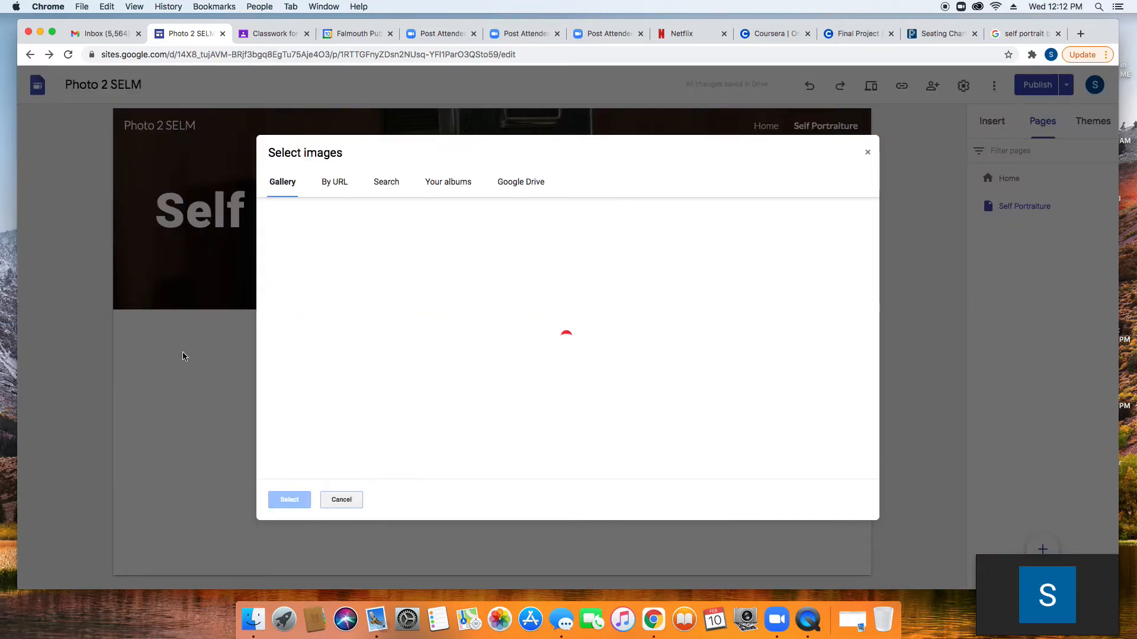
pyautogui.click(391, 183)
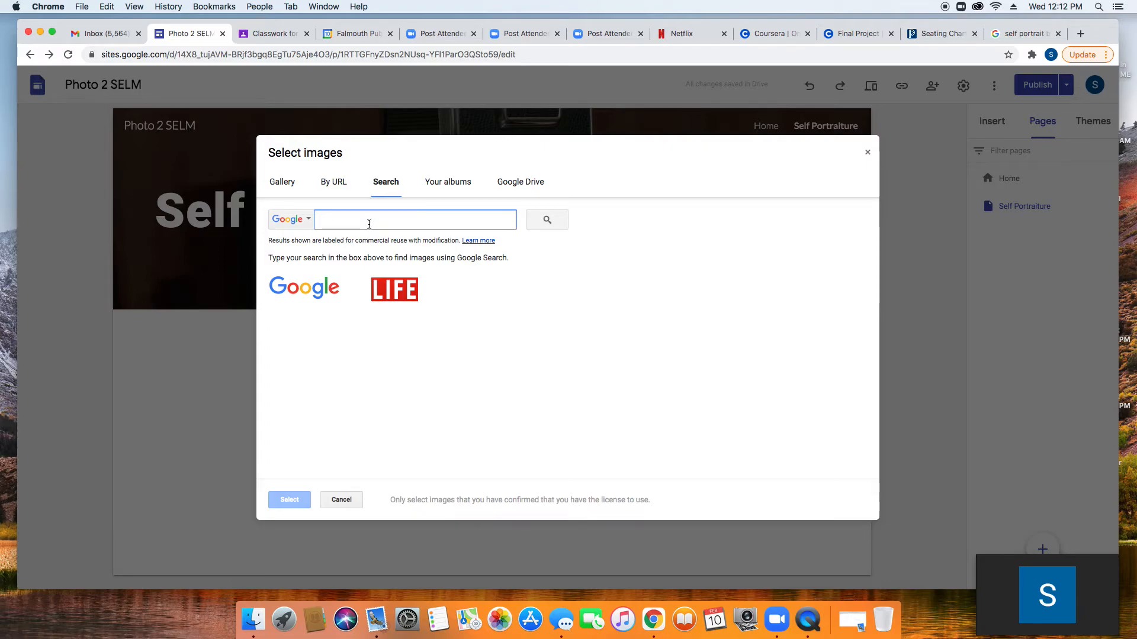
pyautogui.write('Gillain')
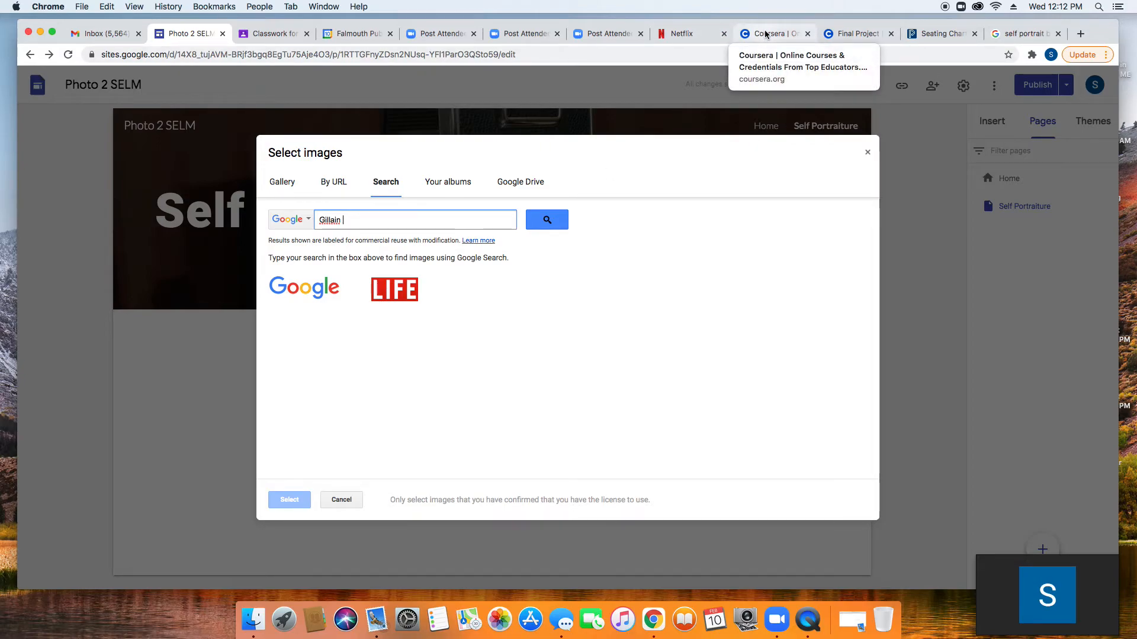
# Step: Check the self portrait search results tab, then return to the Photo 2 SELM image search
pyautogui.click(1021, 34)
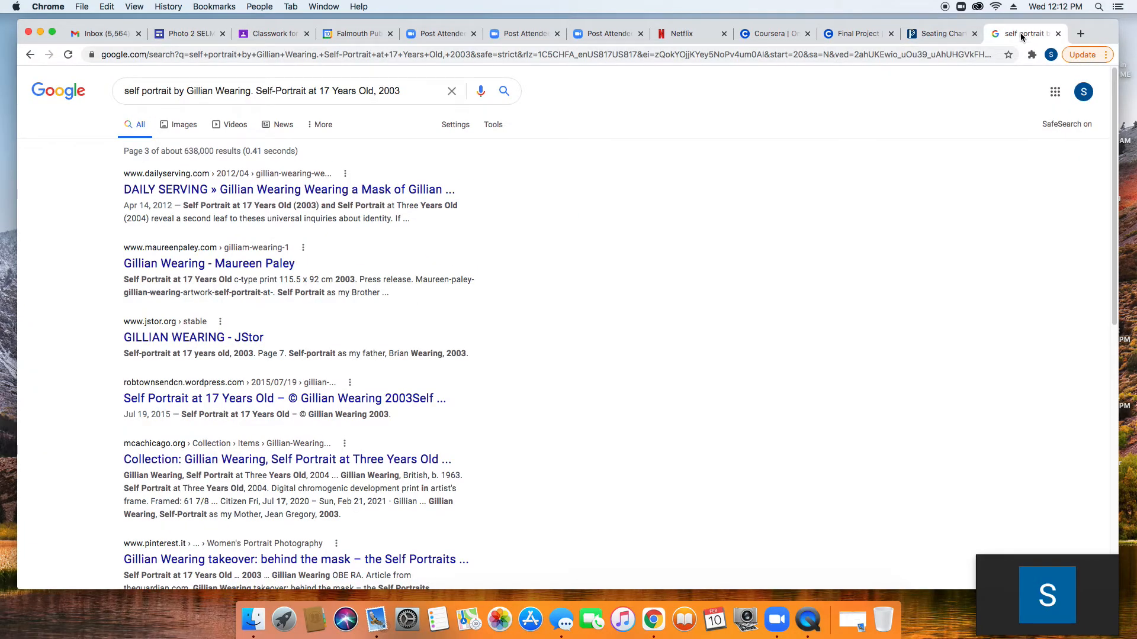
pyautogui.click(109, 37)
pyautogui.click(185, 38)
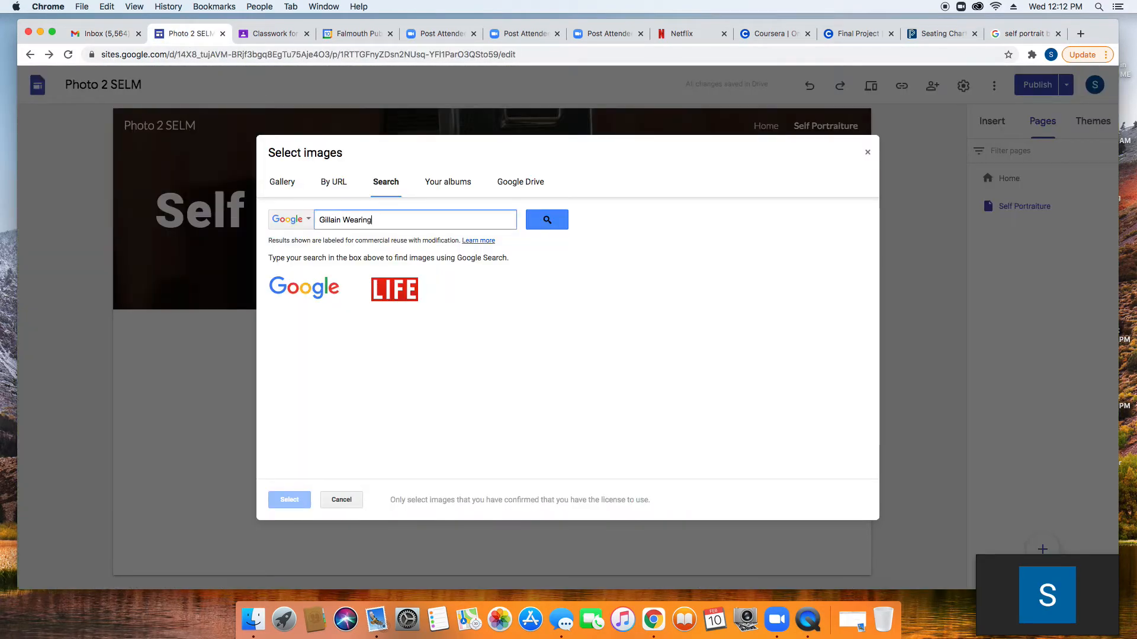
# Step: Search images for 'Gillain Wearing', then refine it to 'Gillain Wearing, photography'
pyautogui.click(551, 220)
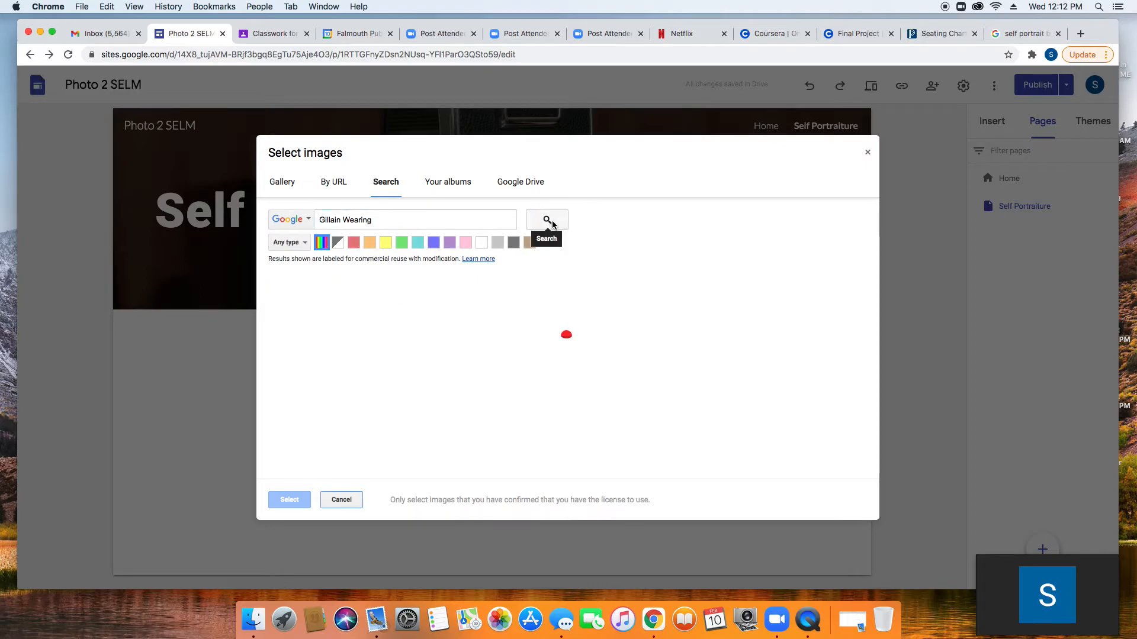
pyautogui.scroll(-2, 565, 335)
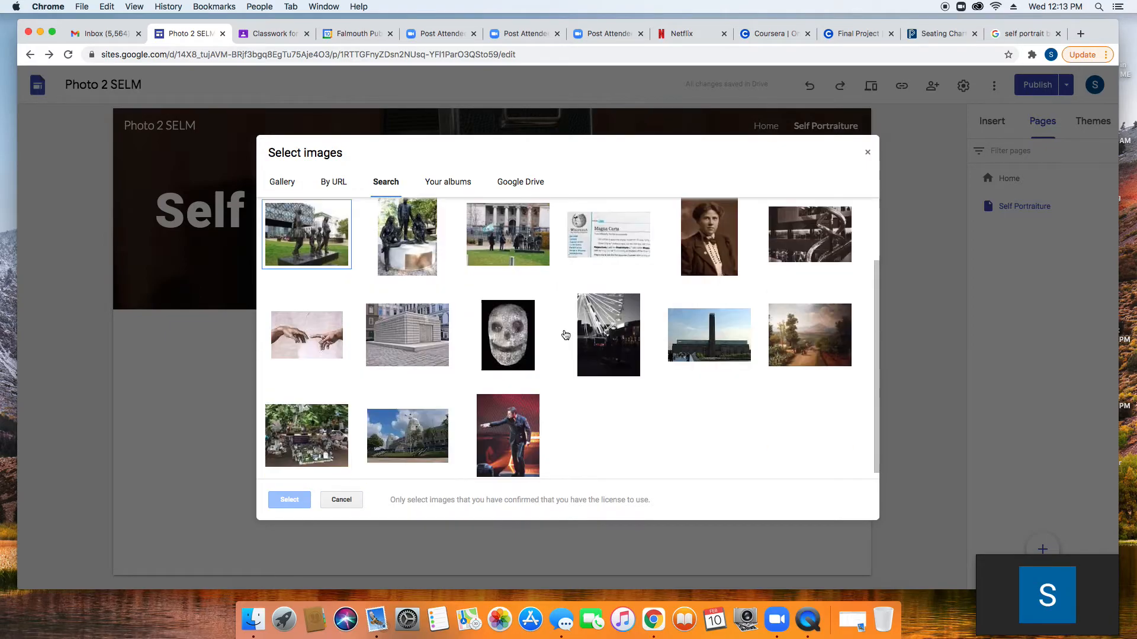
pyautogui.scroll(2, 414, 308)
pyautogui.click(385, 221)
pyautogui.write(', photograph')
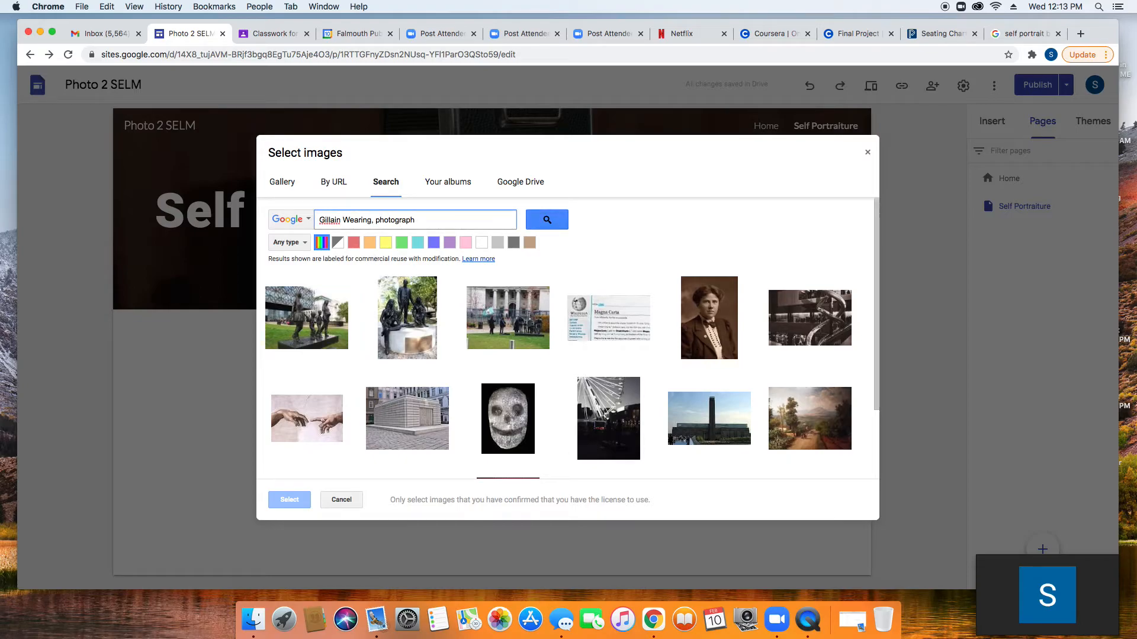
pyautogui.write('y')
pyautogui.press('Return')
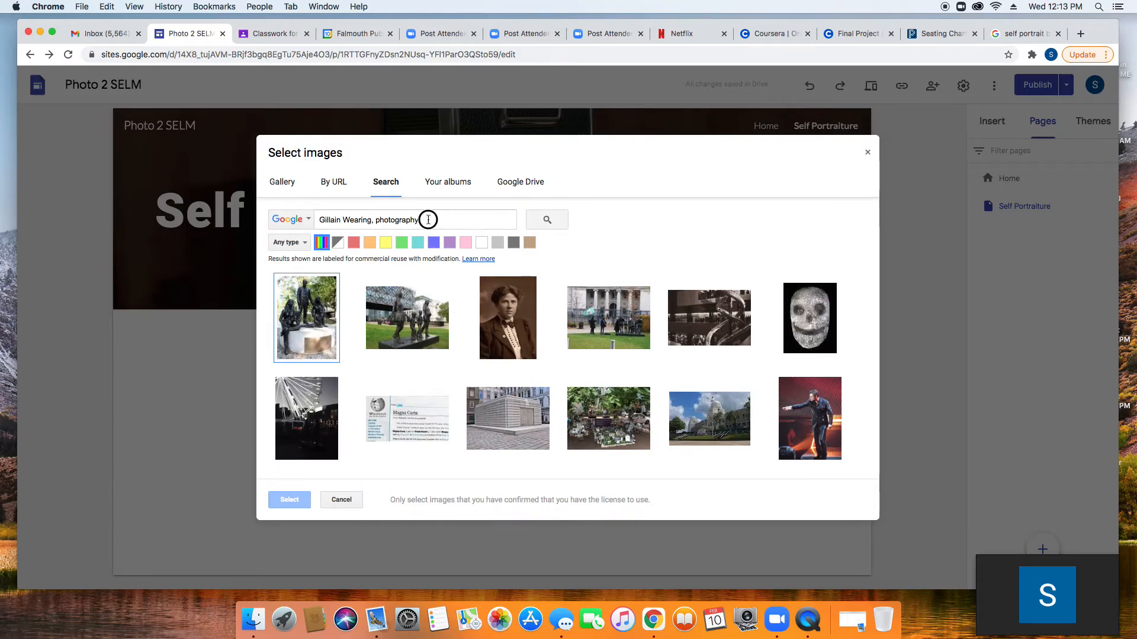
pyautogui.moveTo(428, 220); pyautogui.dragTo(310, 221)
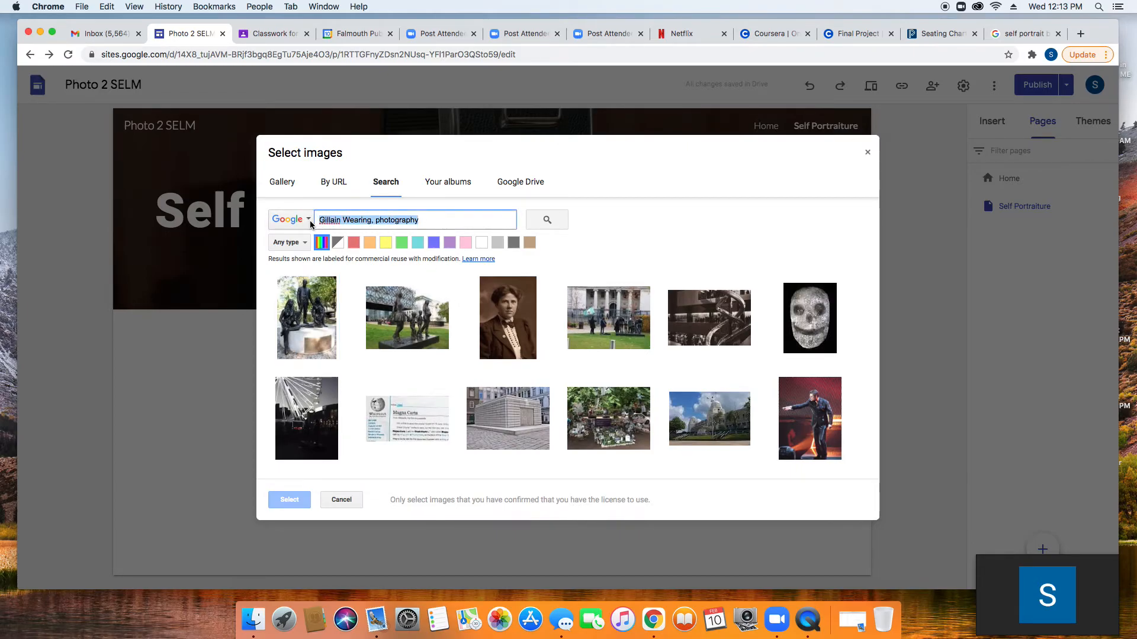
pyautogui.write('Viviamn ')
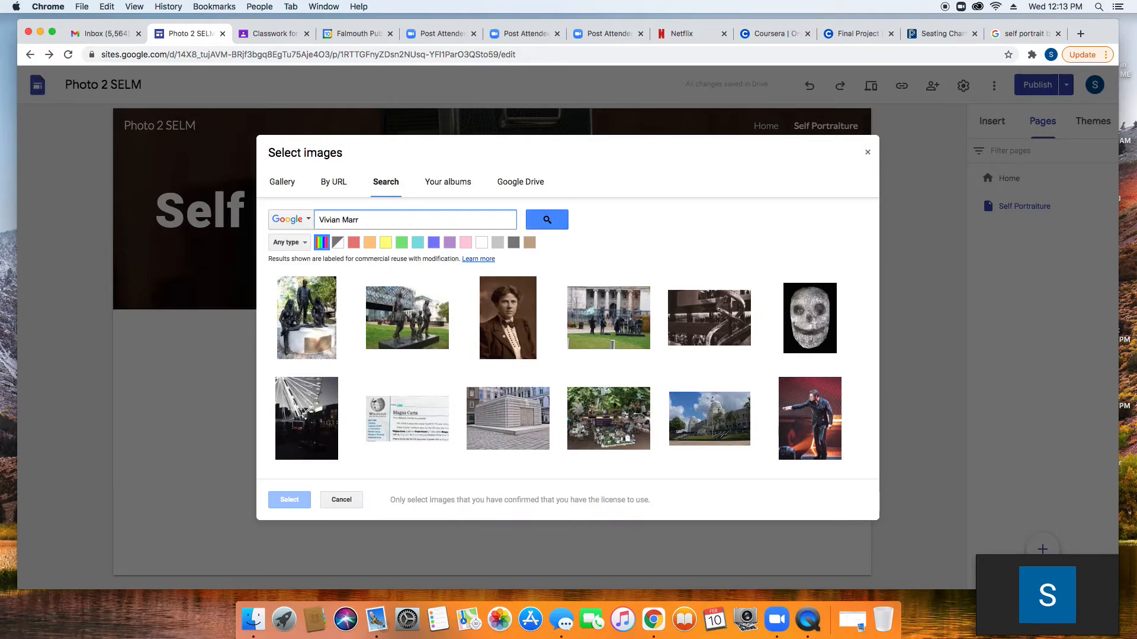
pyautogui.write('Marr')
pyautogui.press('Return')
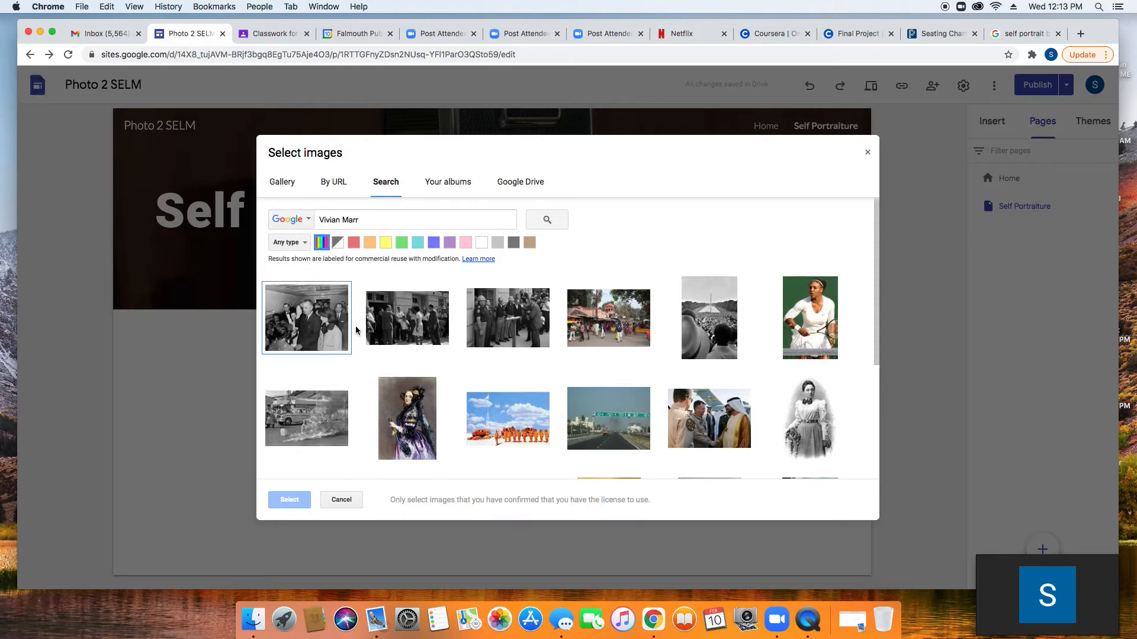
pyautogui.scroll(-1, 370, 330)
pyautogui.scroll(-2, 370, 330)
pyautogui.scroll(-1, 371, 330)
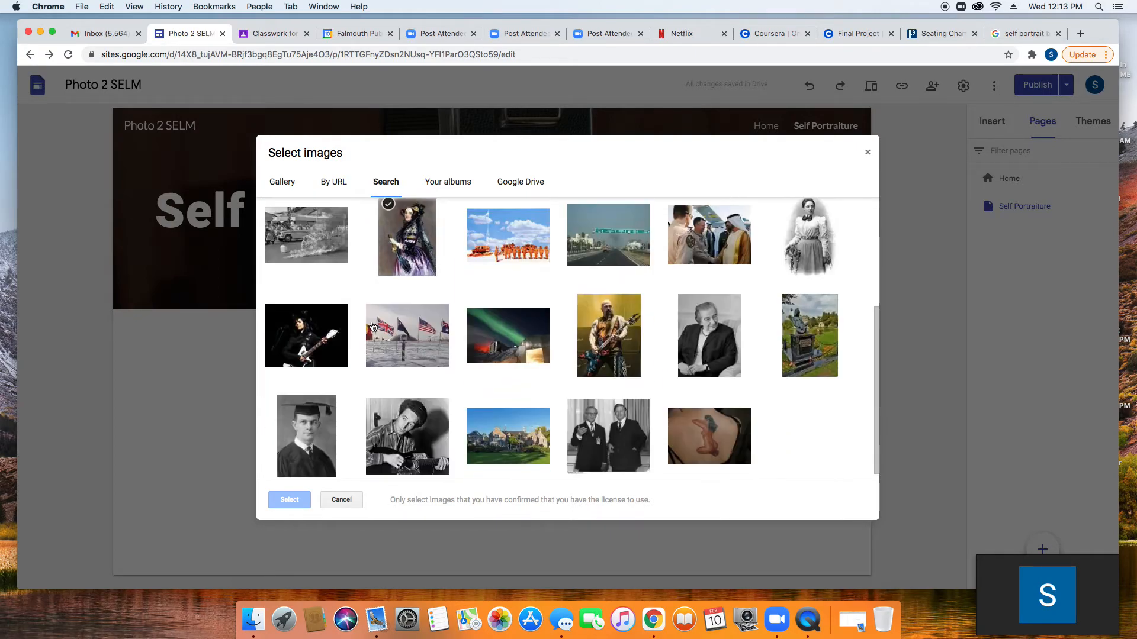
pyautogui.scroll(3, 373, 326)
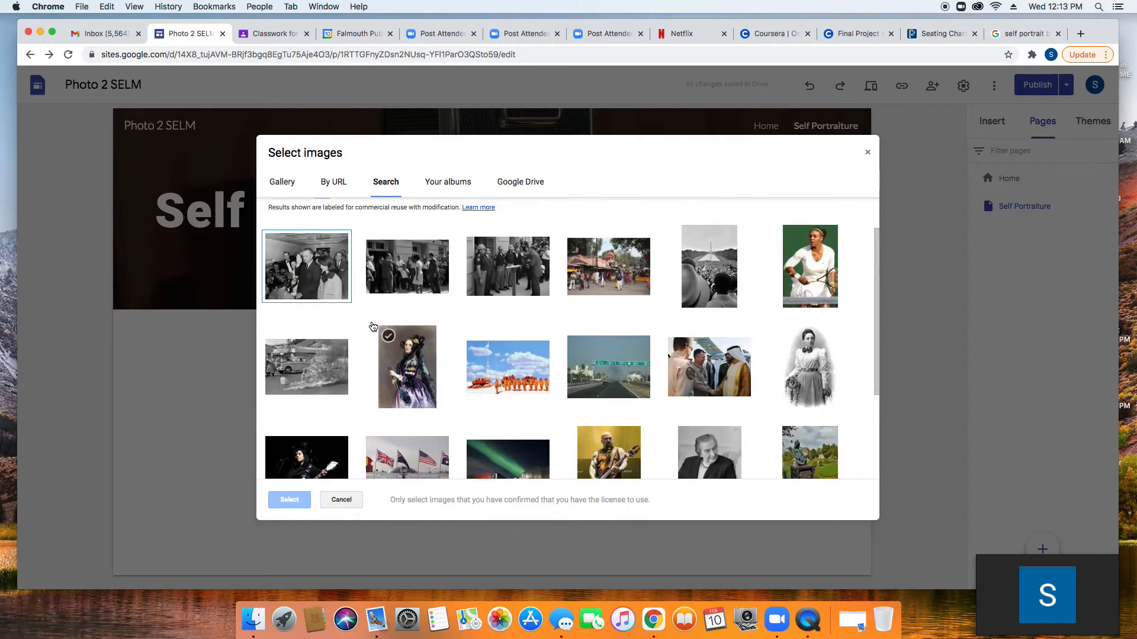
pyautogui.scroll(1, 373, 326)
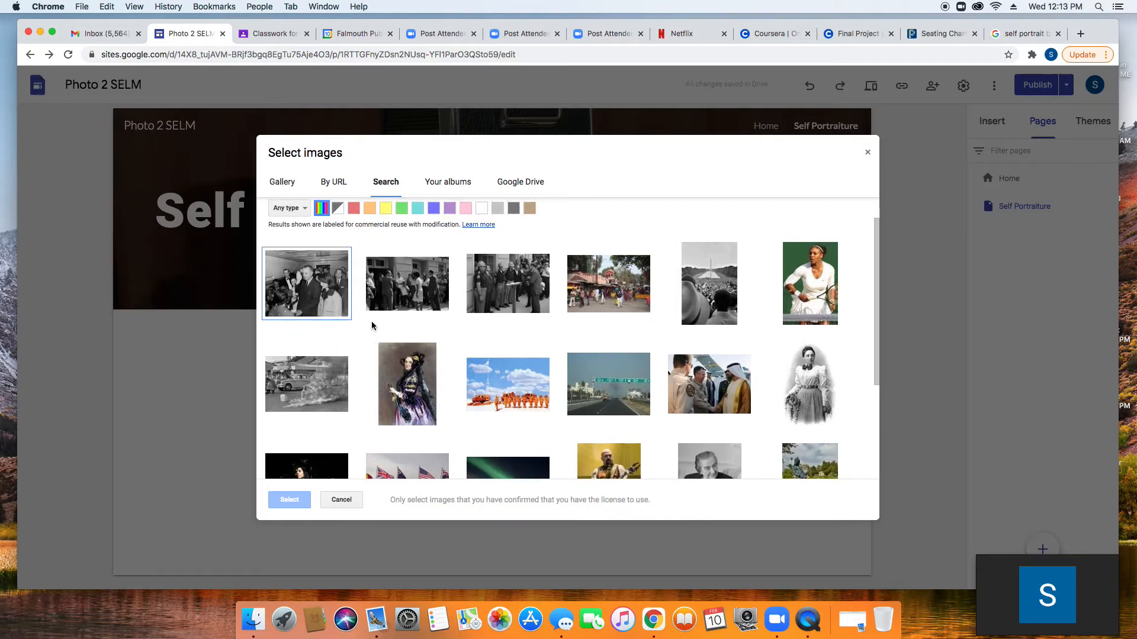
pyautogui.scroll(1, 372, 326)
pyautogui.moveTo(366, 219); pyautogui.dragTo(318, 219)
pyautogui.press('BackSpace')
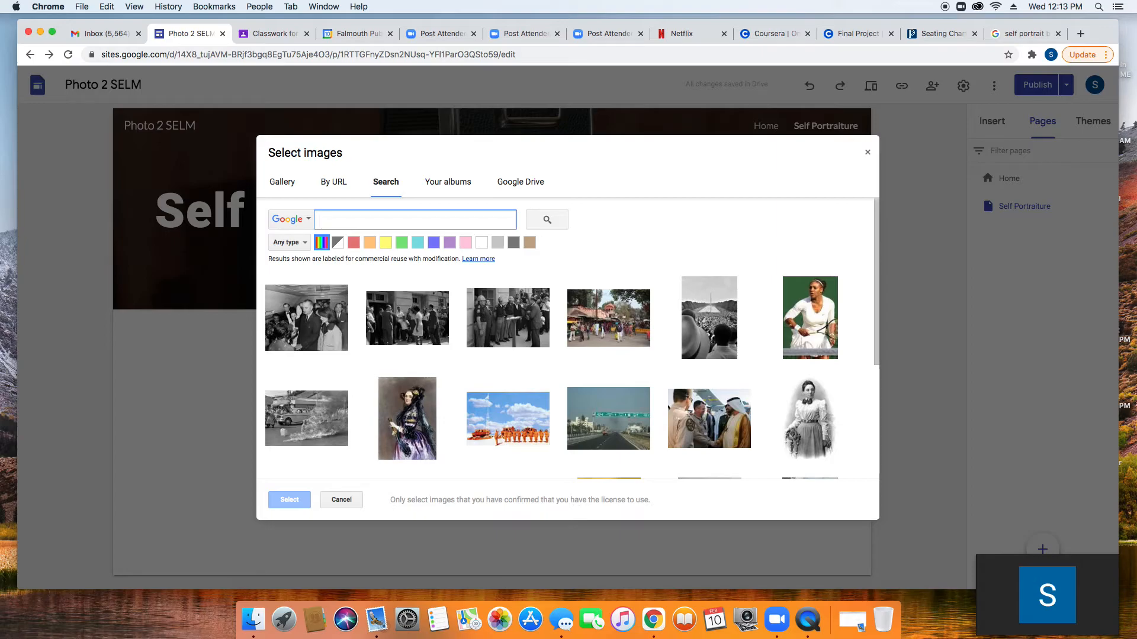
# Step: Search 'Andy Warhol, Self Portrait' and set the black-and-white Warhol photo as the header image
pyautogui.write('Andy Warhol, Se')
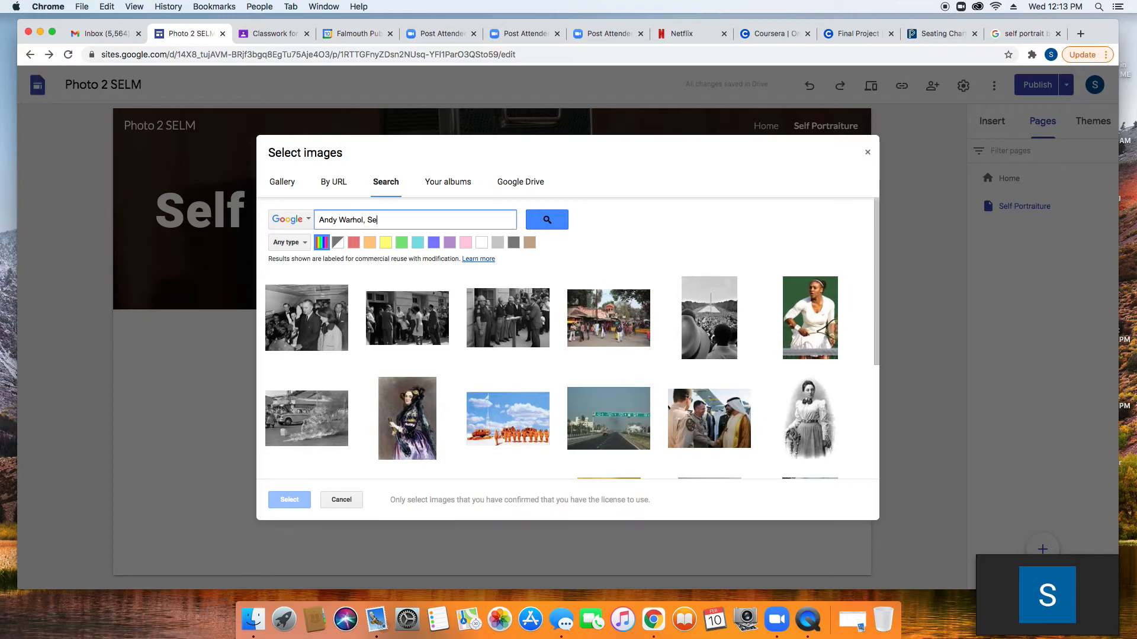
pyautogui.write('trait')
pyautogui.click(557, 220)
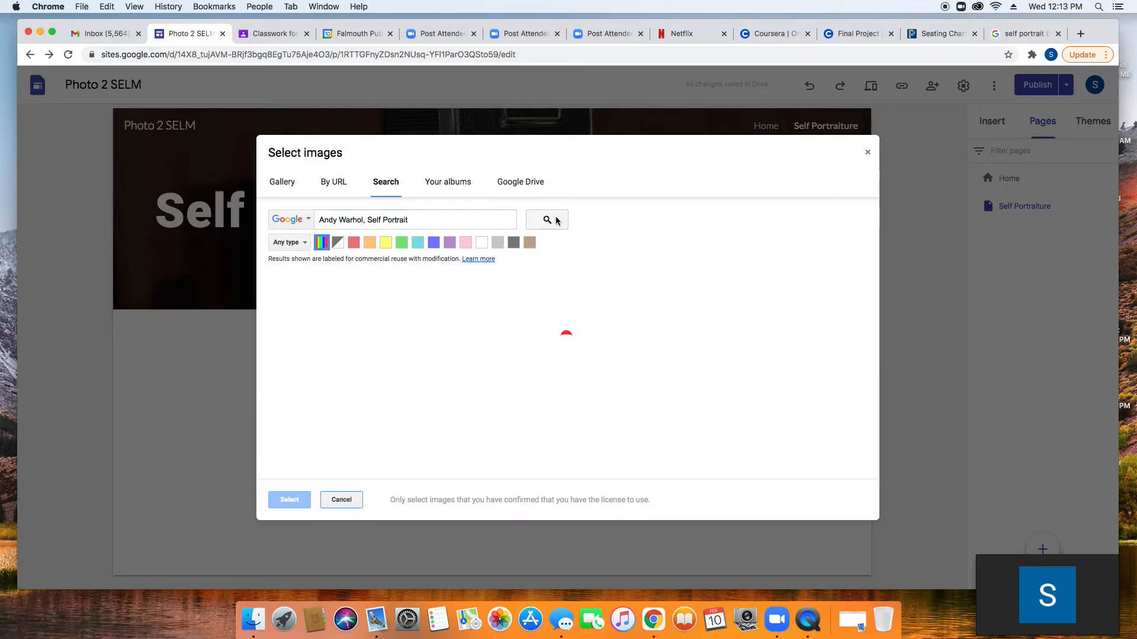
pyautogui.scroll(-3, 571, 302)
pyautogui.scroll(-5, 571, 302)
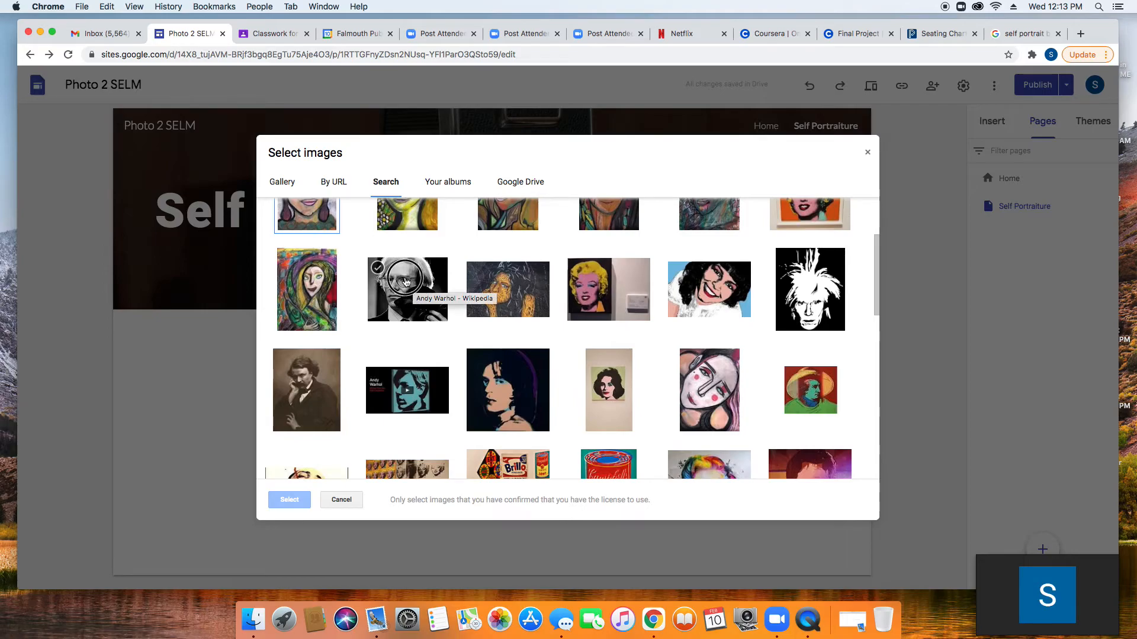
pyautogui.doubleClick(407, 281)
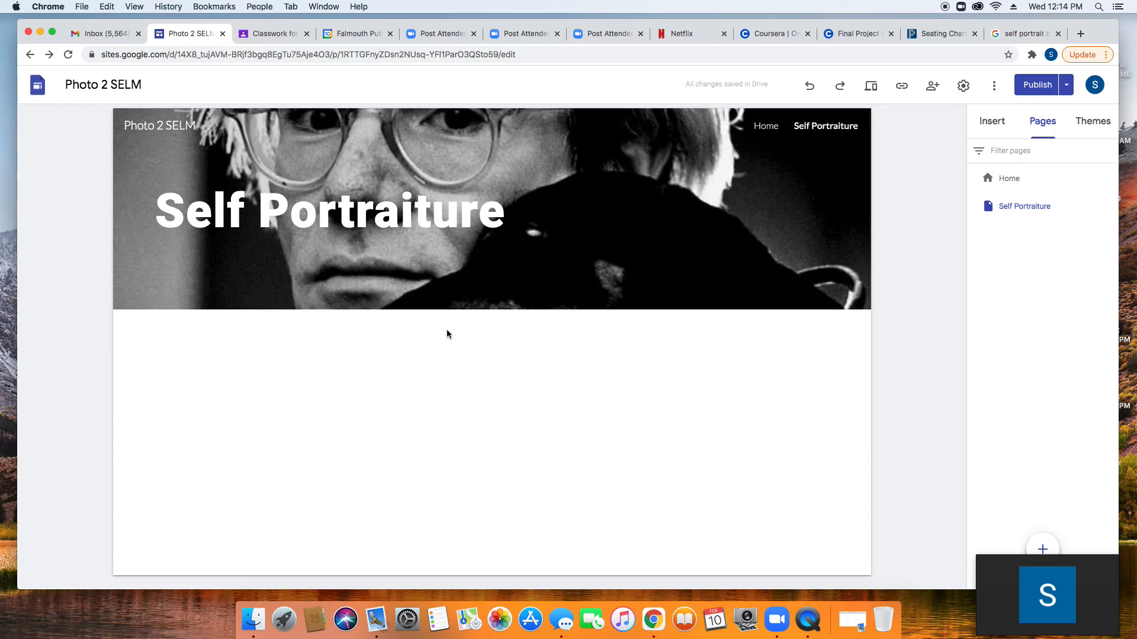
pyautogui.click(16, 109)
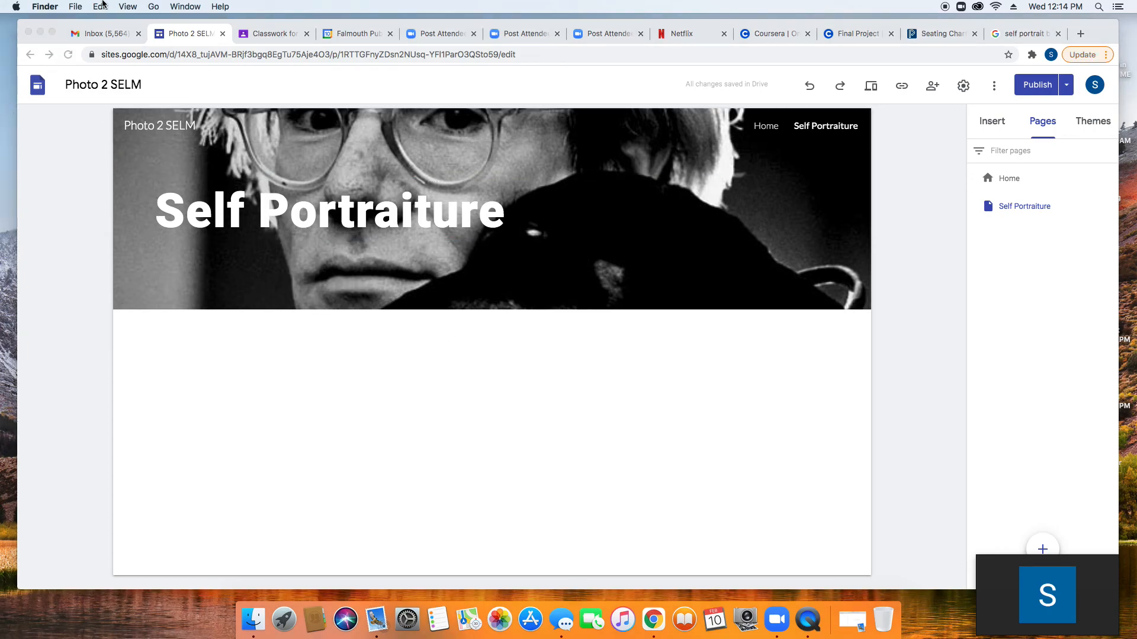
# Step: Quit QuickTime Player to end the screen recording
pyautogui.click(809, 625)
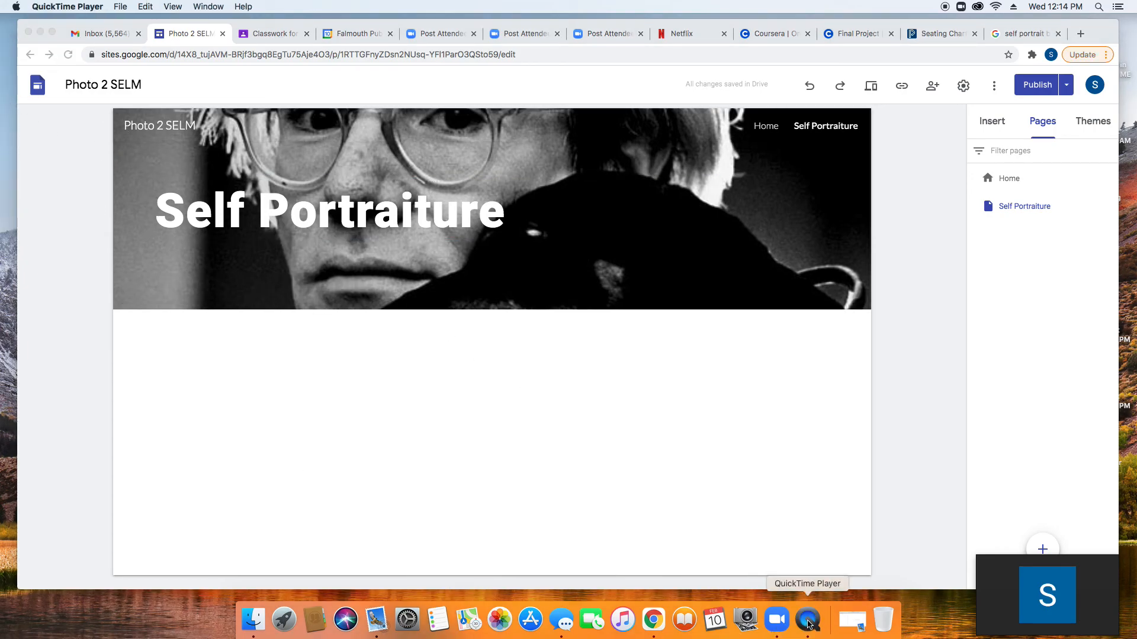
pyautogui.click(122, 7)
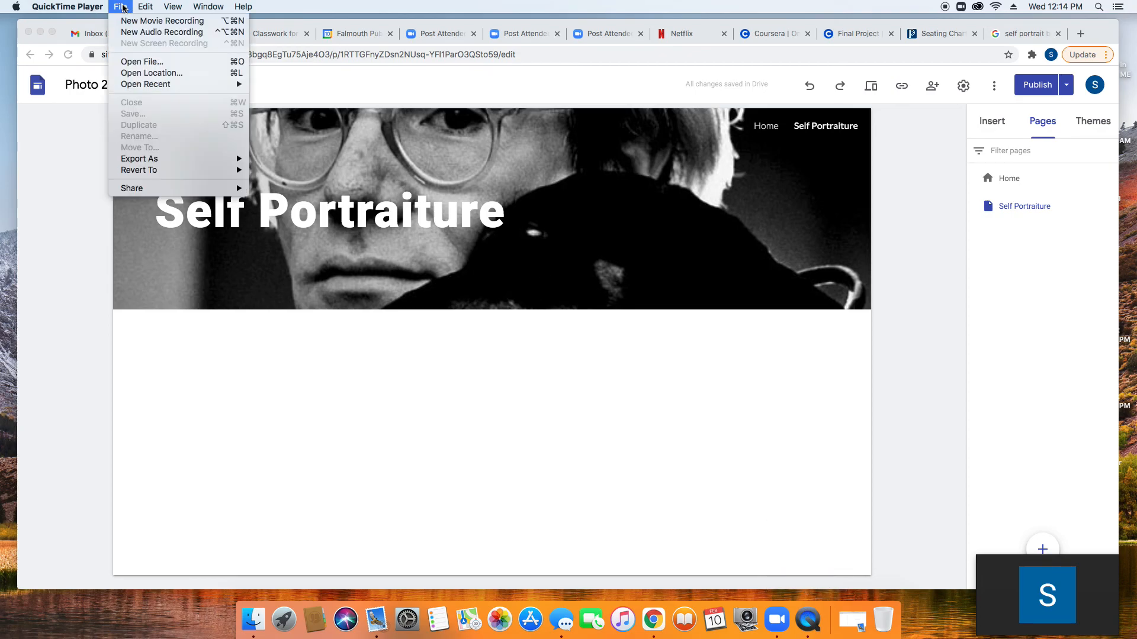
pyautogui.moveTo(67, 7)
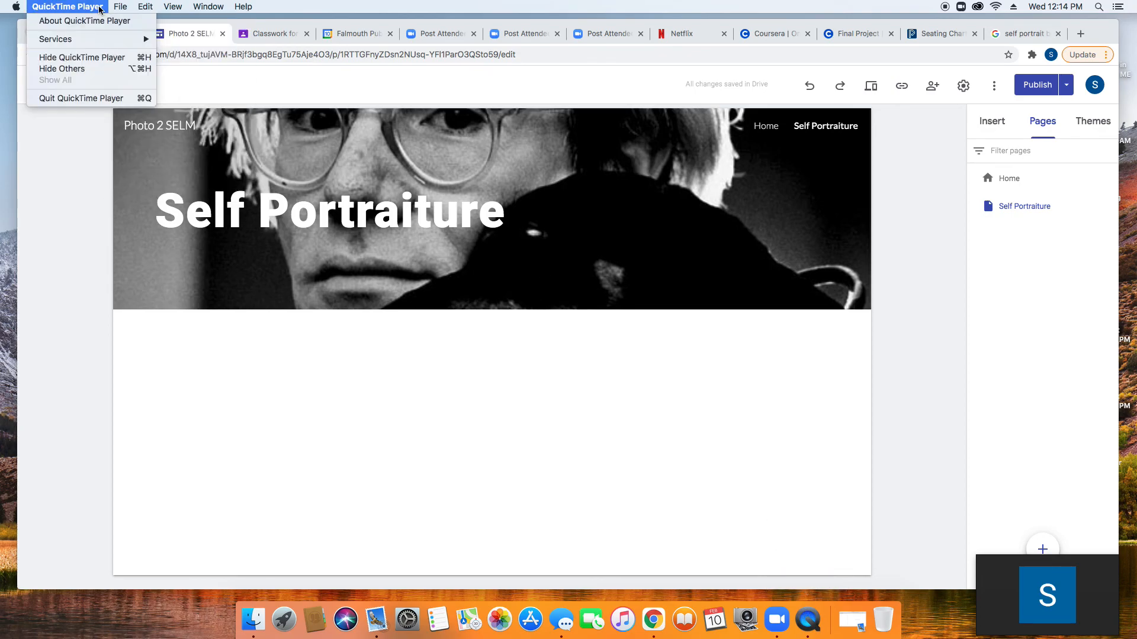
pyautogui.click(102, 94)
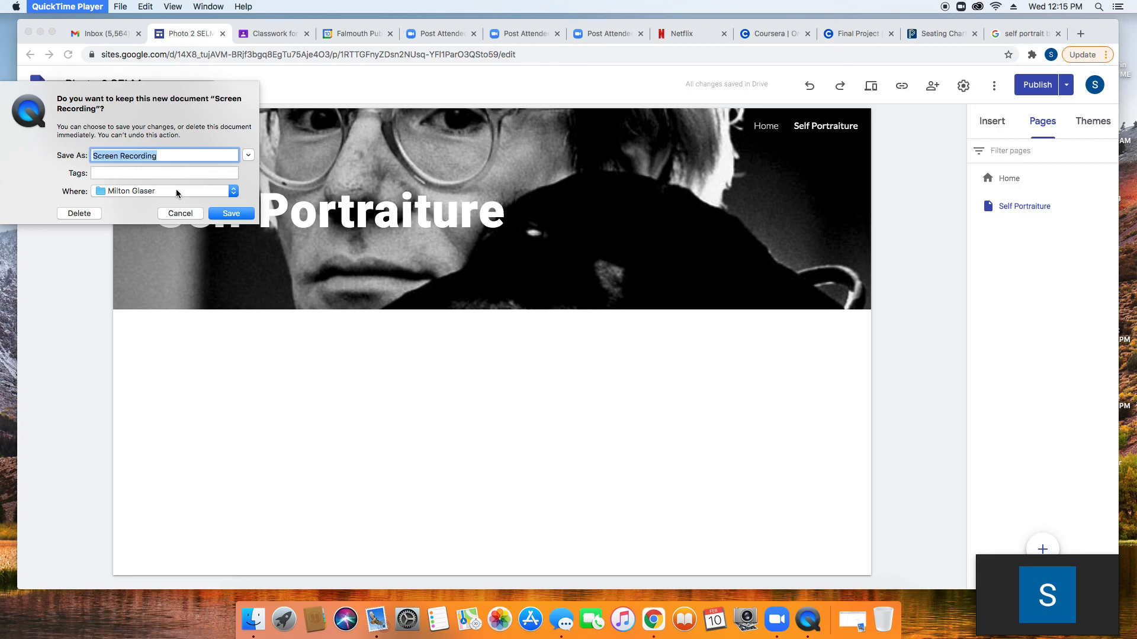
# Step: Name the recording 'Building a Google Website' and choose Desktop as the save location
pyautogui.write('Bul')
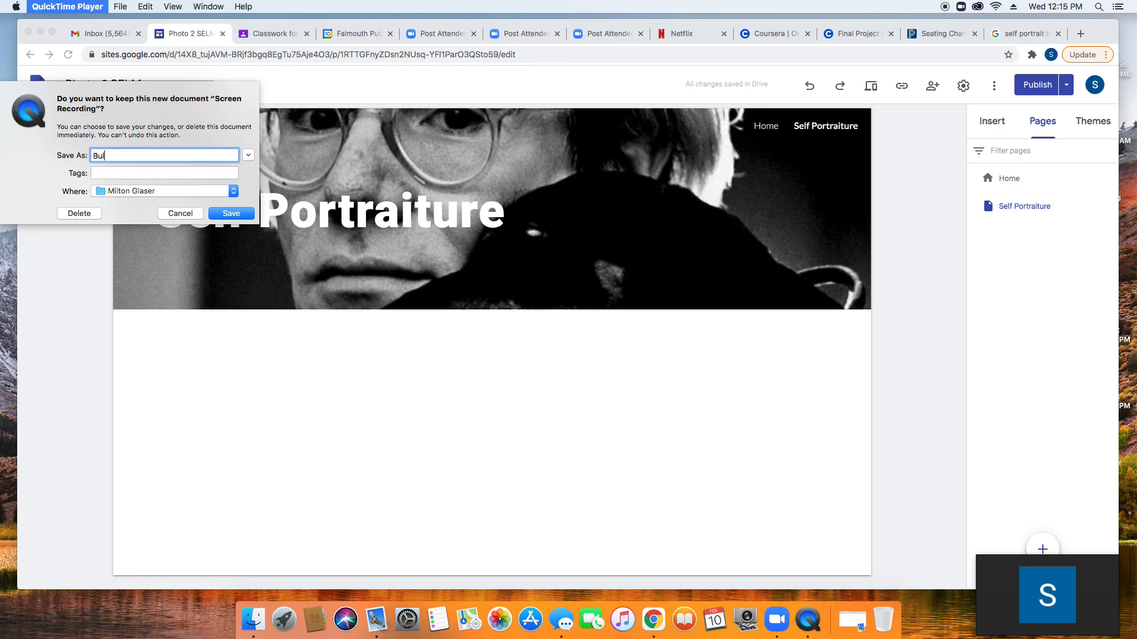
pyautogui.press('BackSpace')
pyautogui.write('ilding a Google Website')
pyautogui.click(159, 190)
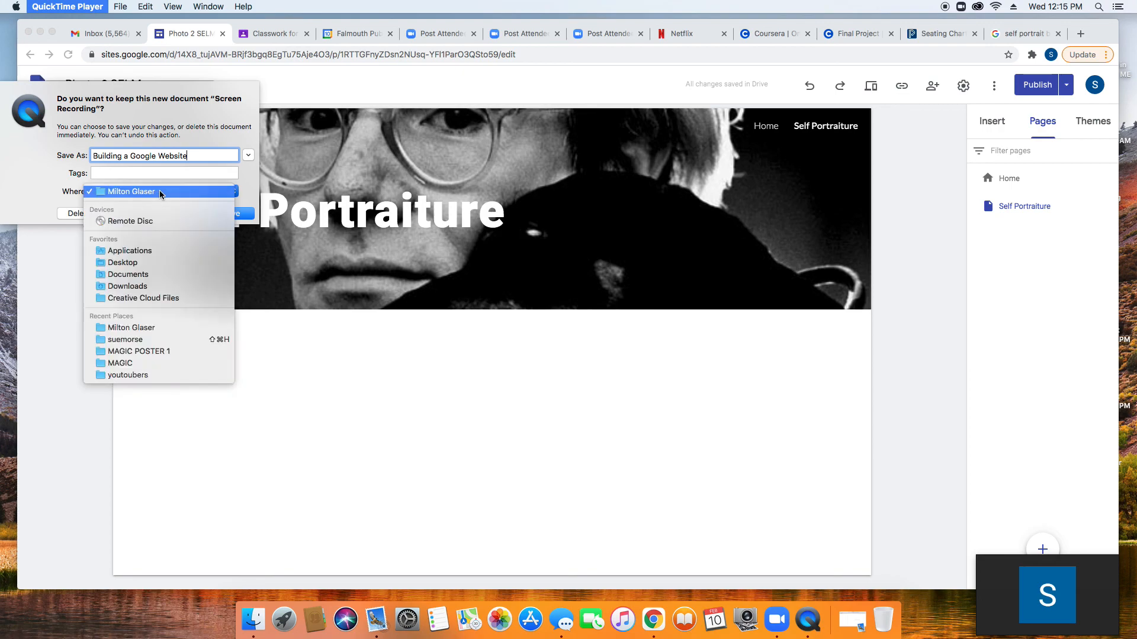
pyautogui.click(142, 264)
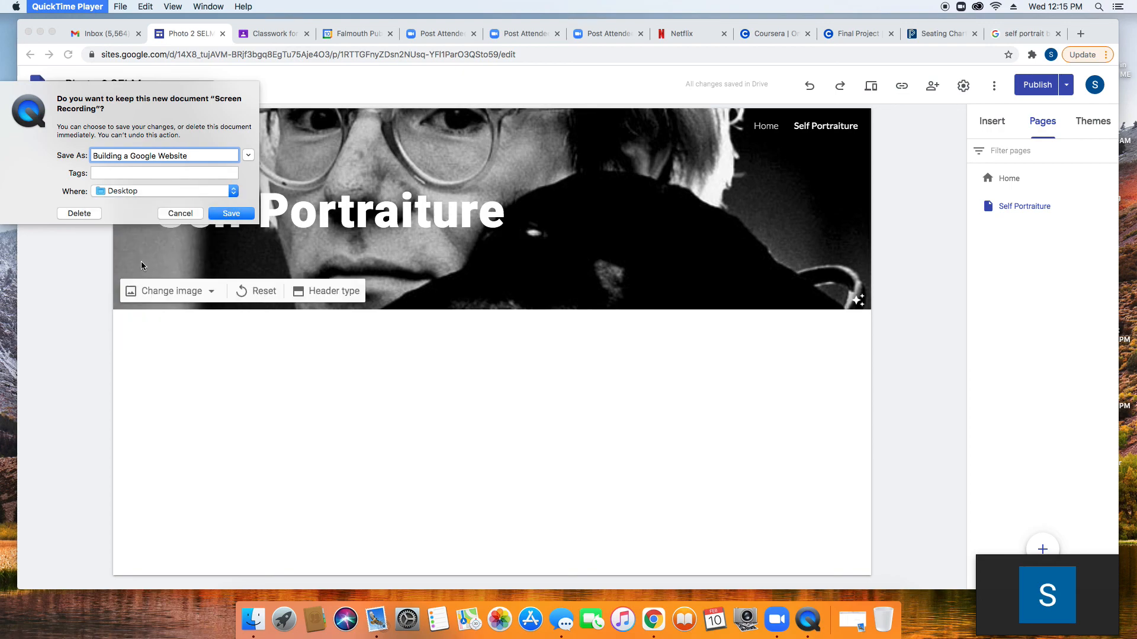